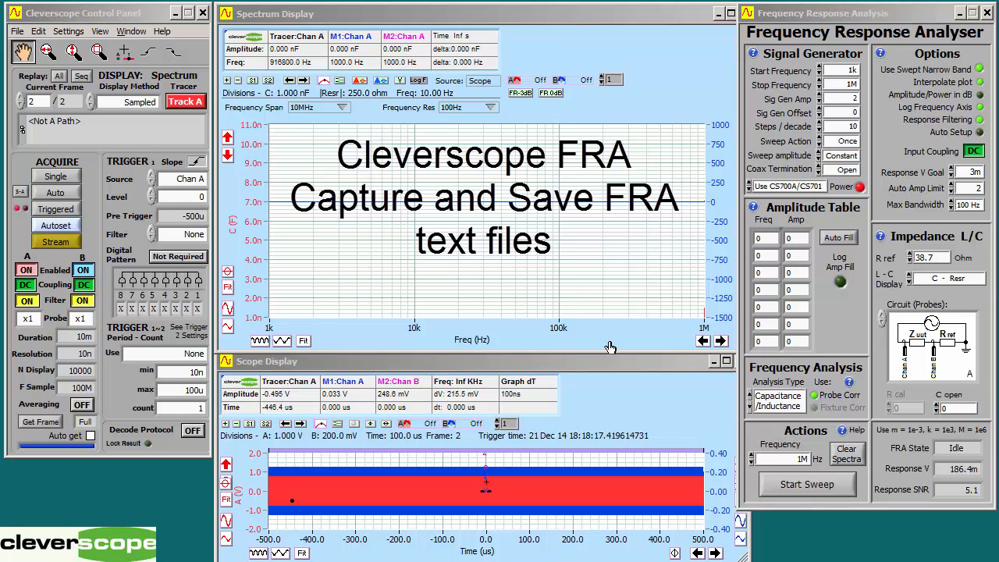
left_click(465, 315)
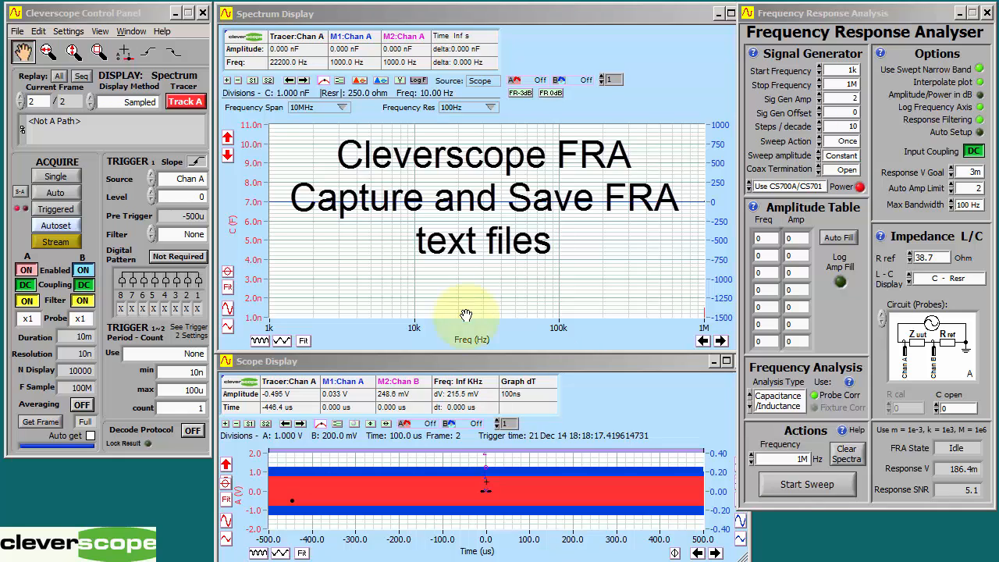
left_click_drag(465, 315, 254, 327)
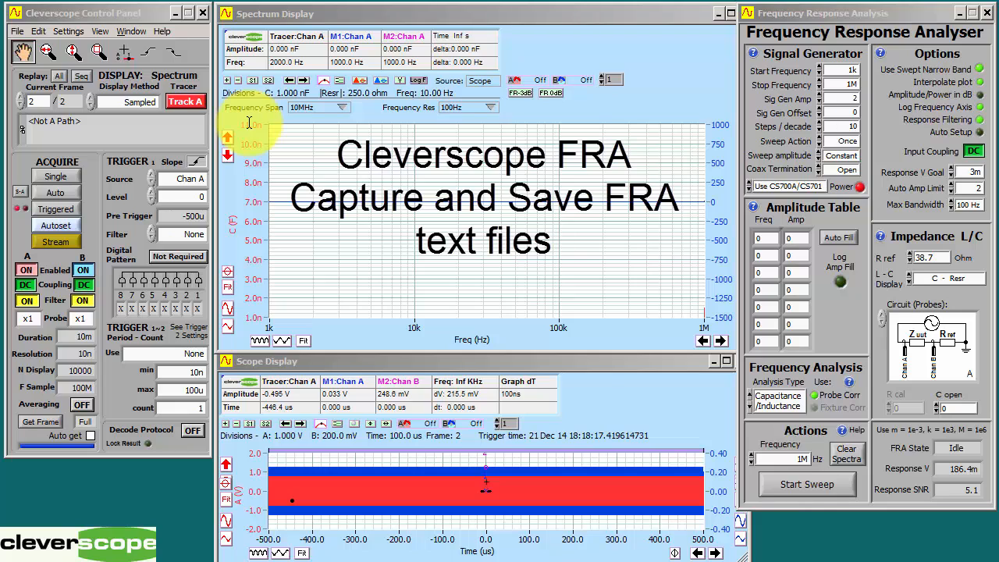
left_click(542, 316)
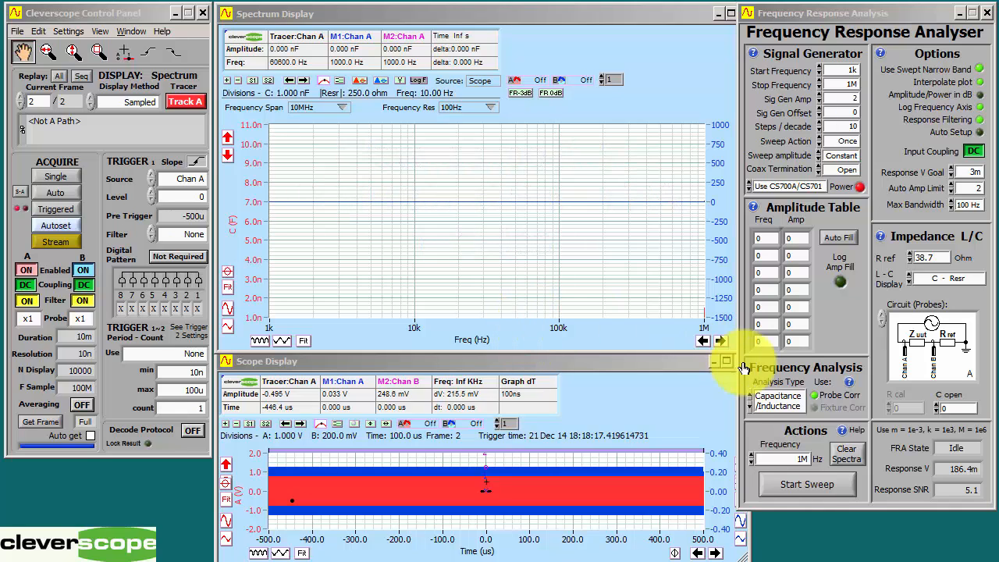
Step: Run the capacitance frequency response sweep from 1k to 1M
left_click(815, 489)
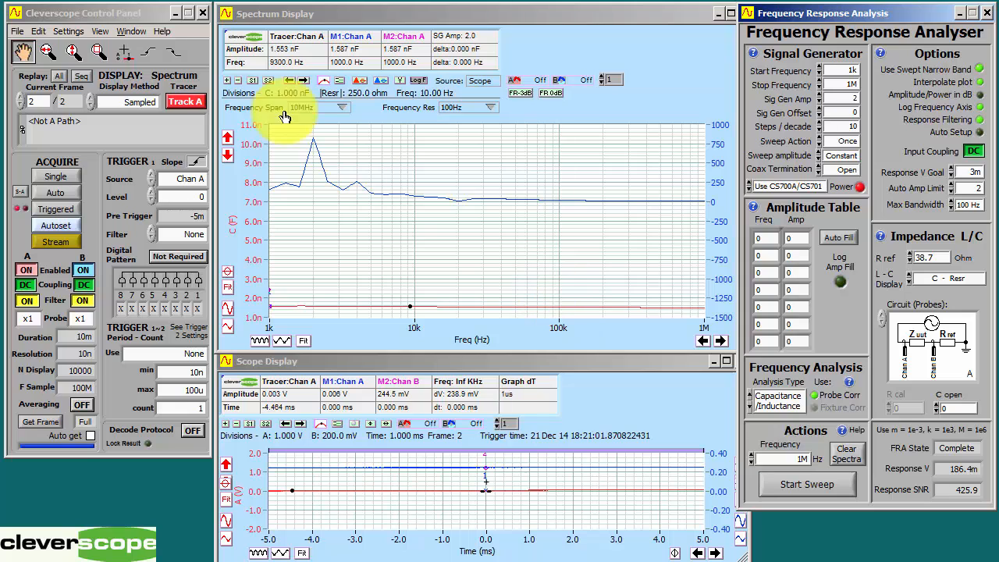
Step: Start saving the spectrum results as a text file and browse to the Temp folder on drive D
left_click(309, 16)
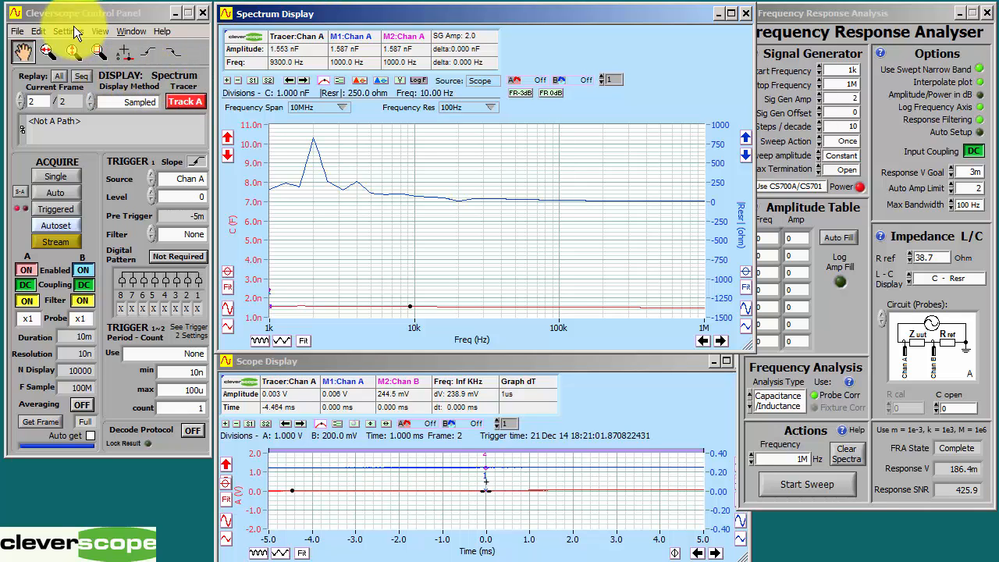
left_click(16, 31)
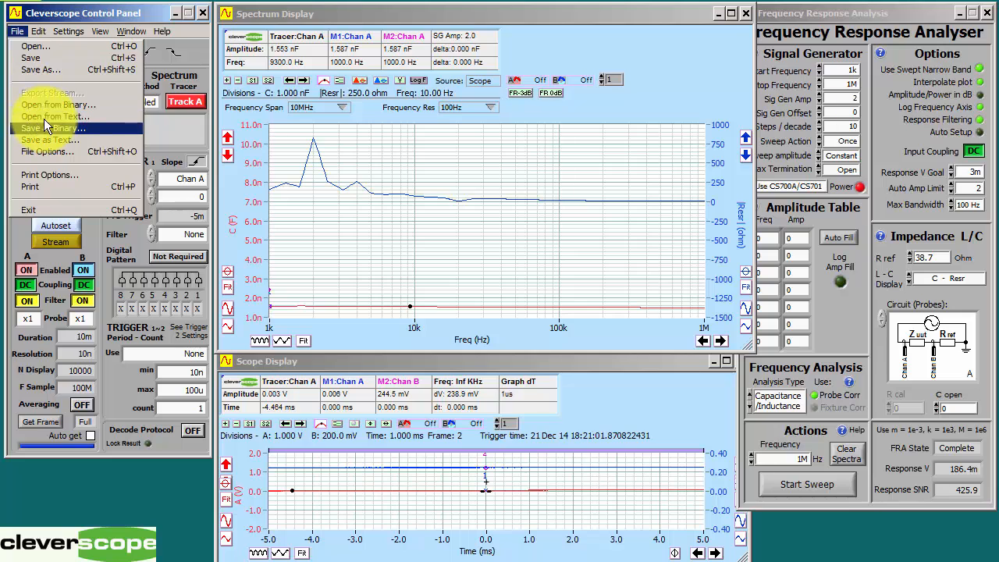
left_click(40, 139)
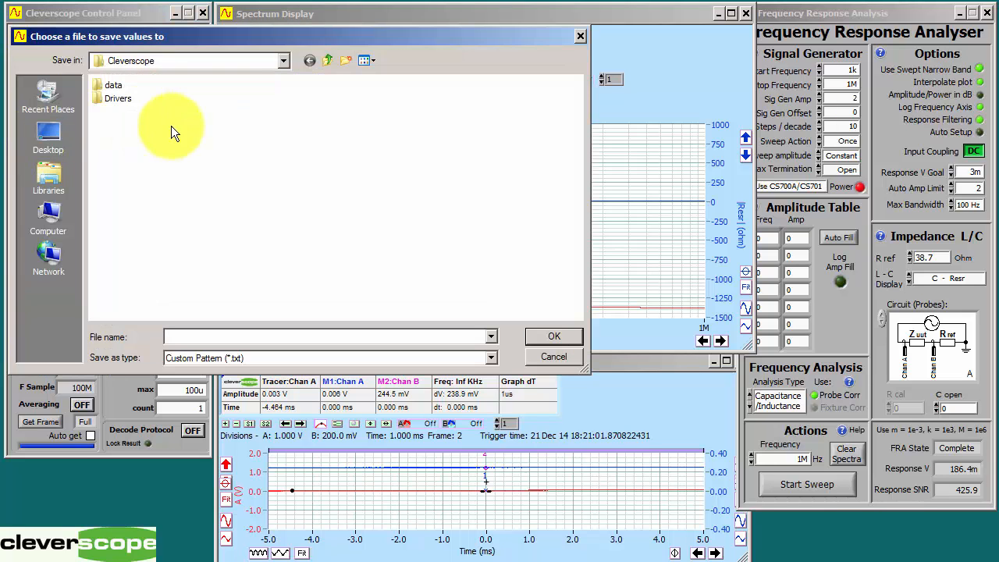
left_click(146, 59)
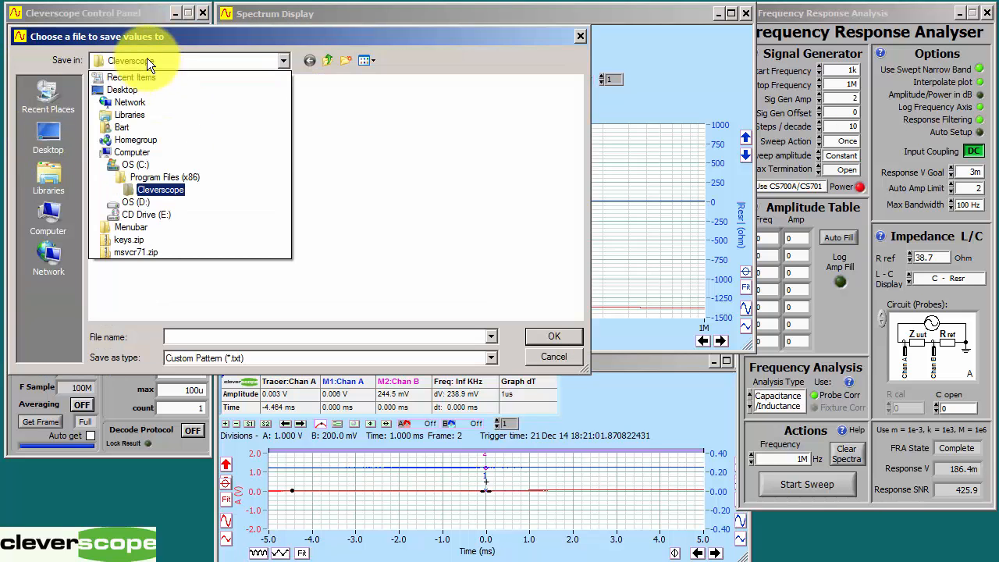
left_click(157, 161)
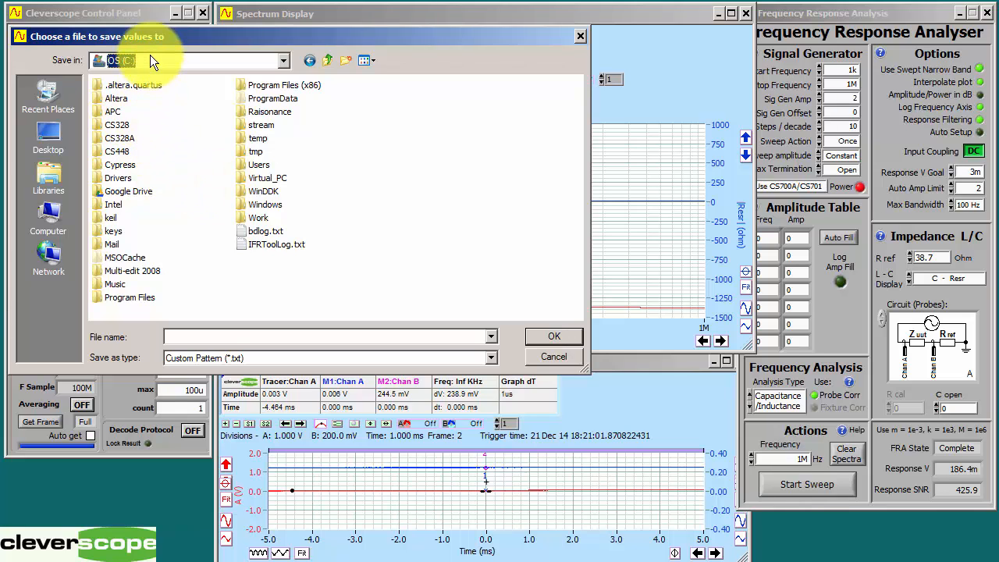
left_click(150, 55)
left_click(154, 150)
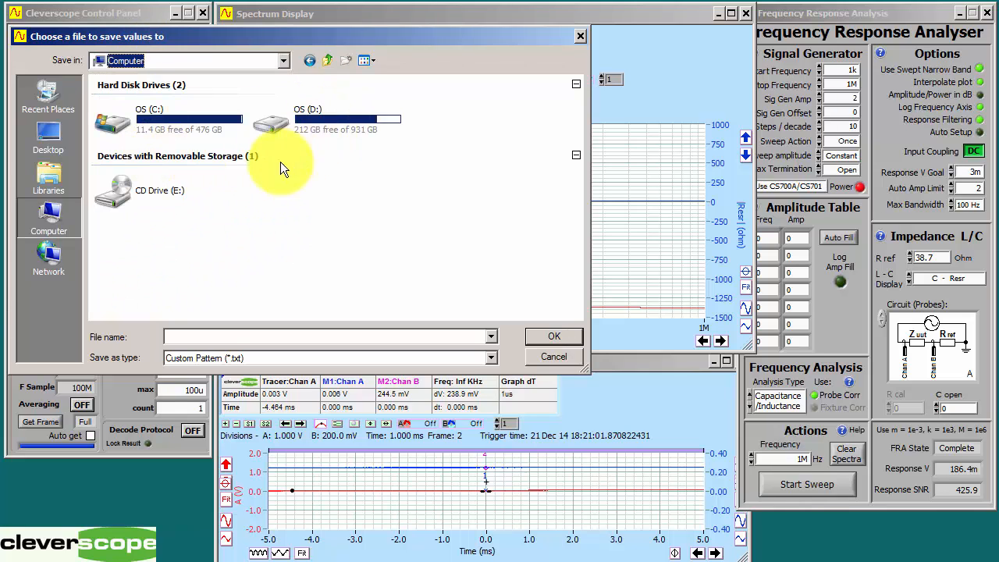
double_click(340, 123)
left_click(540, 316)
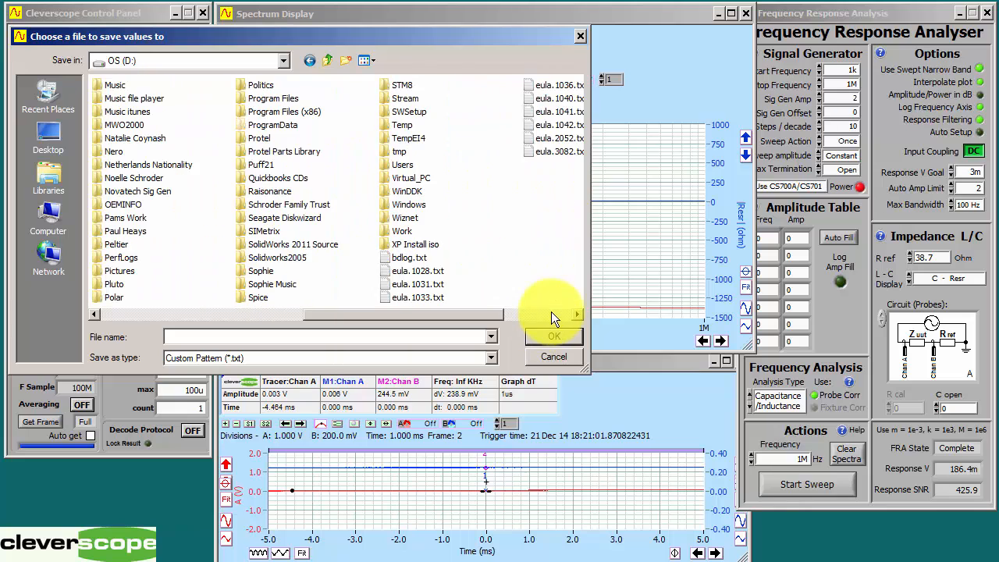
double_click(397, 125)
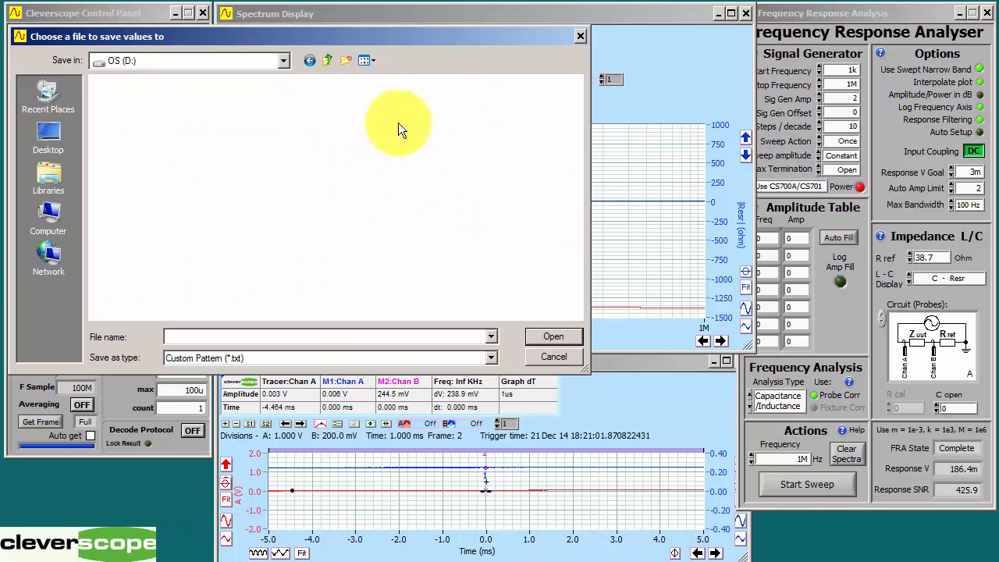
Step: Name the text file "fra capacitors 1n5" and save it in the Temp folder
left_click(193, 332)
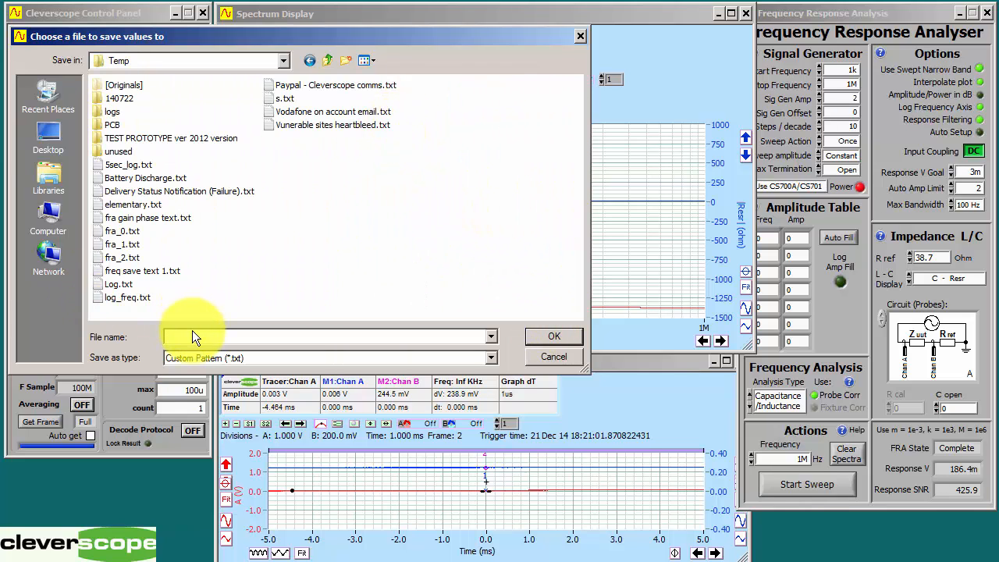
type("fra ca")
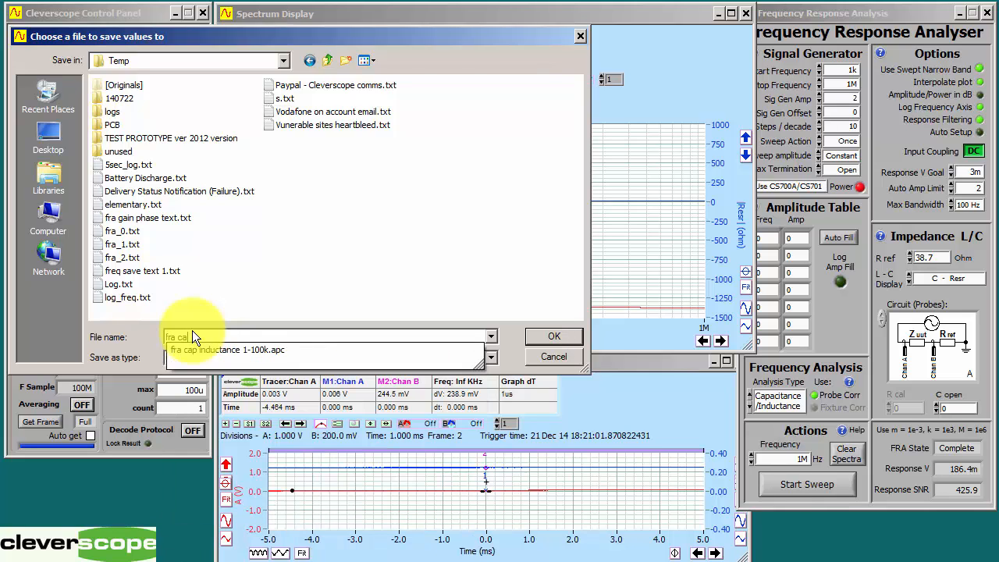
type("pacitors ")
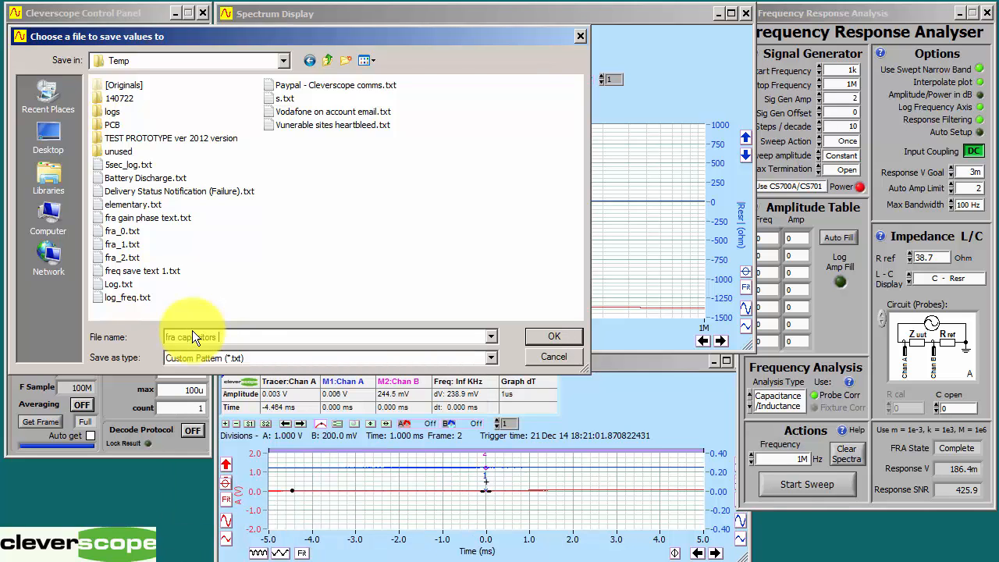
type("1n5")
left_click(547, 339)
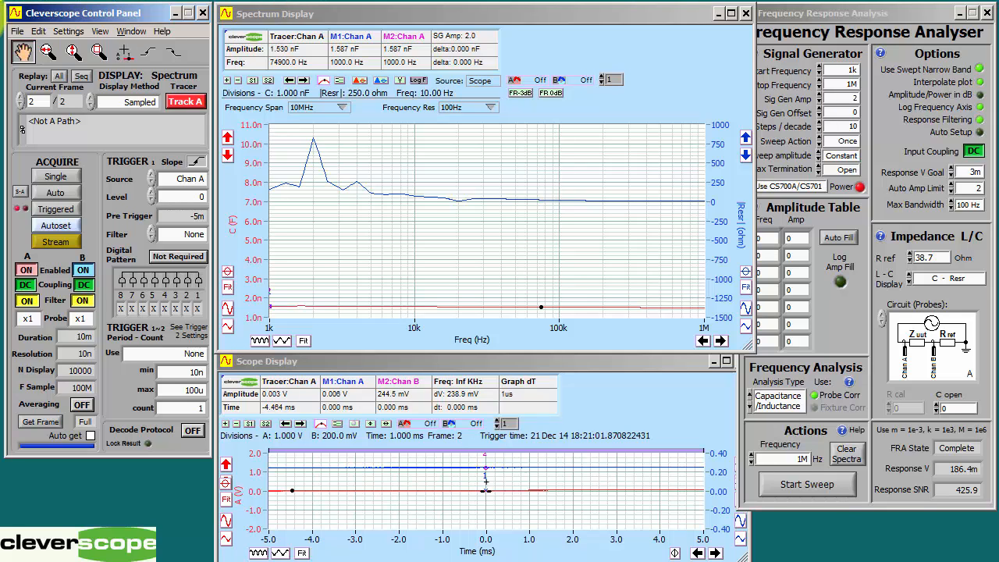
Step: Set the file save options to Save using Fast Save button, Text (.txt) format and a save stop of 100
left_click(23, 53)
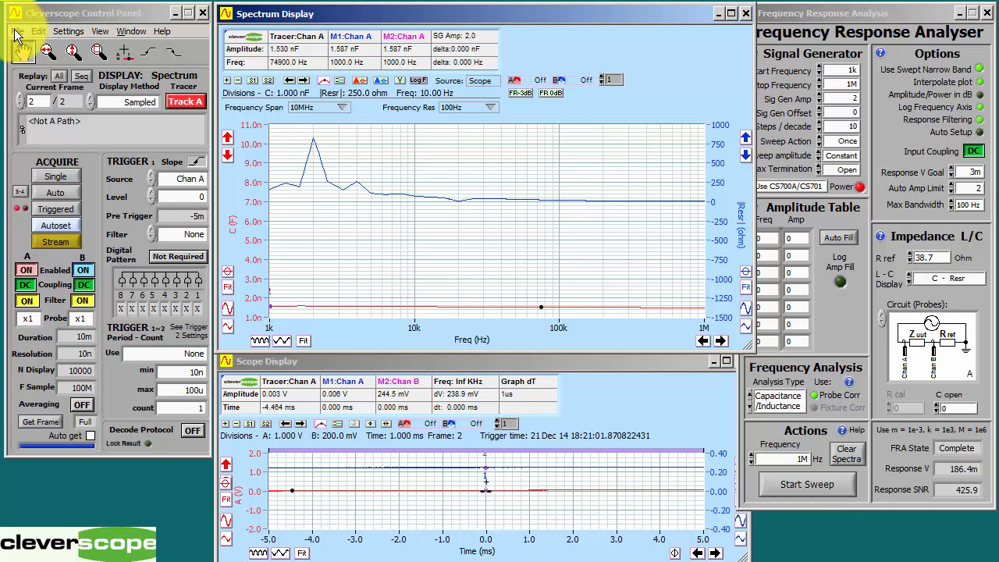
left_click(18, 33)
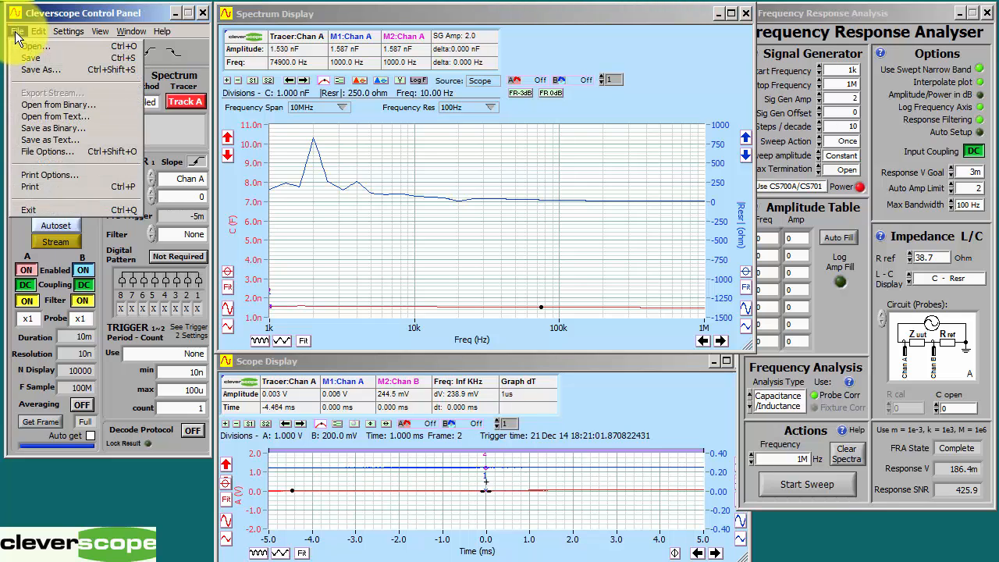
left_click(42, 150)
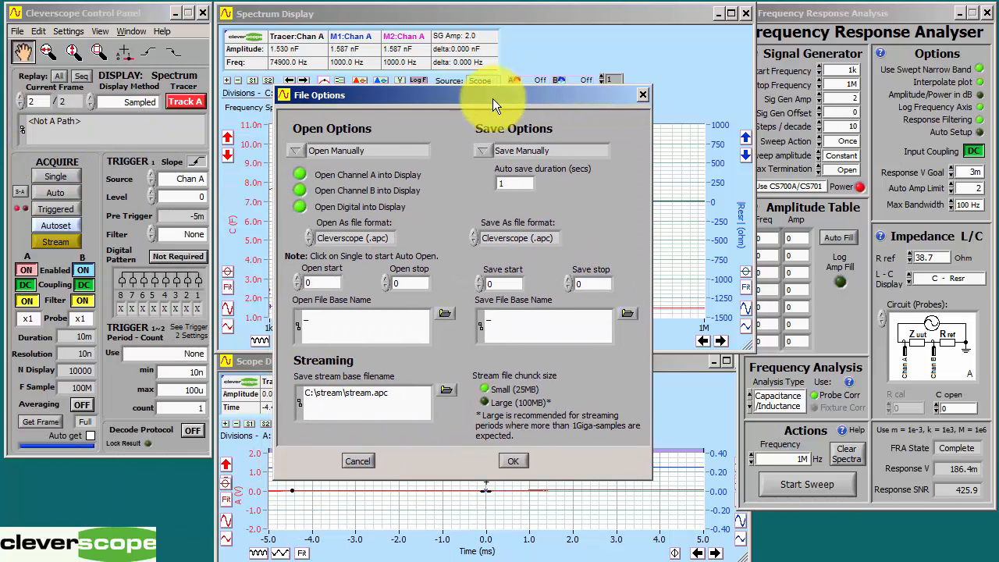
left_click(524, 148)
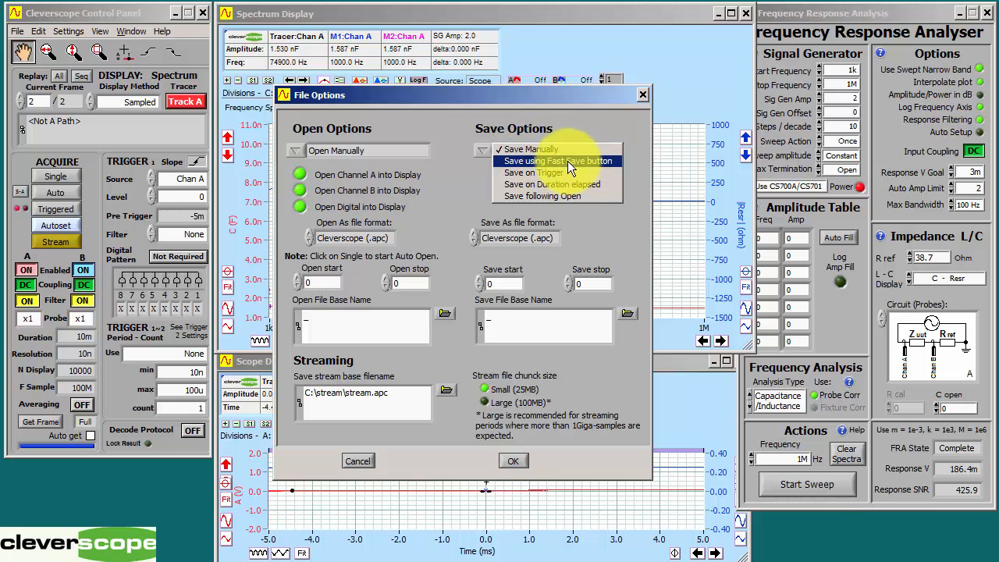
left_click(581, 160)
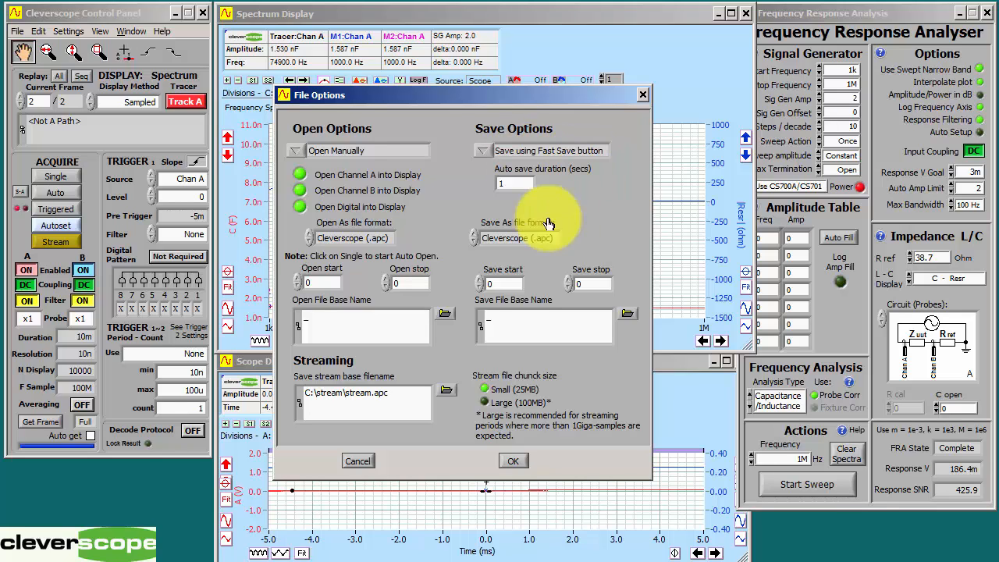
left_click(519, 244)
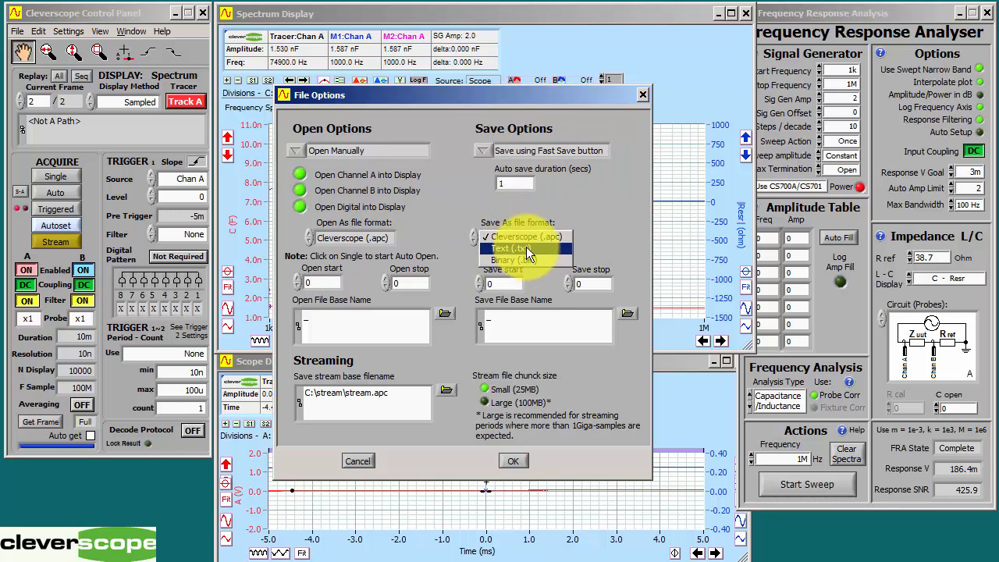
left_click(526, 247)
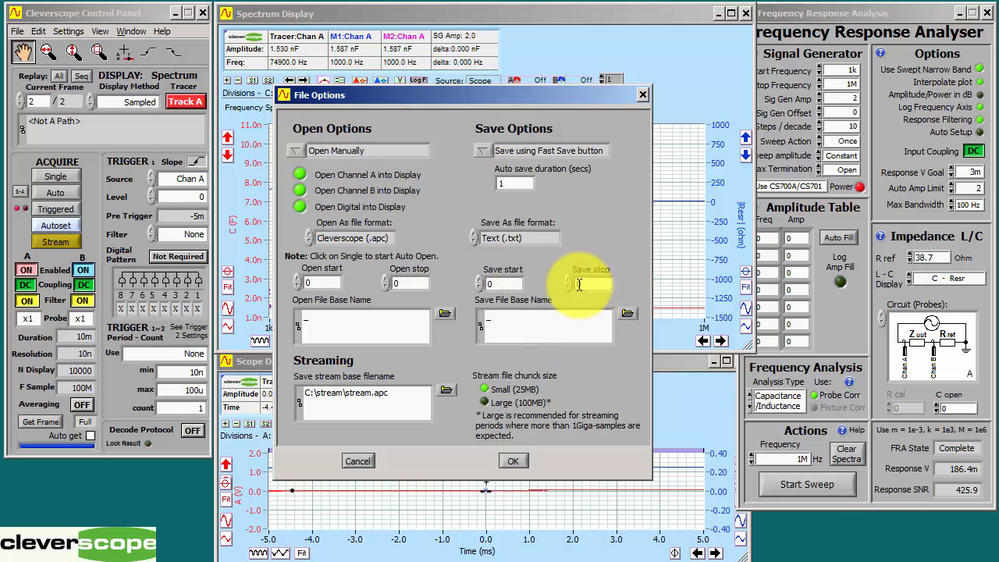
type("100")
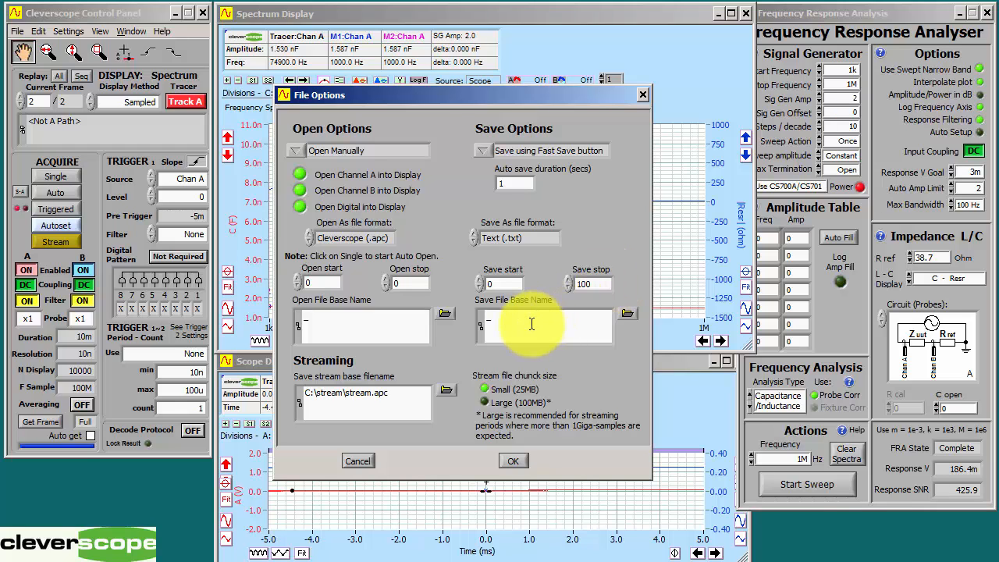
Step: Set the save file base name to fra_caps in the D drive's Temp folder and accept the file options
left_click(531, 323)
left_click(629, 314)
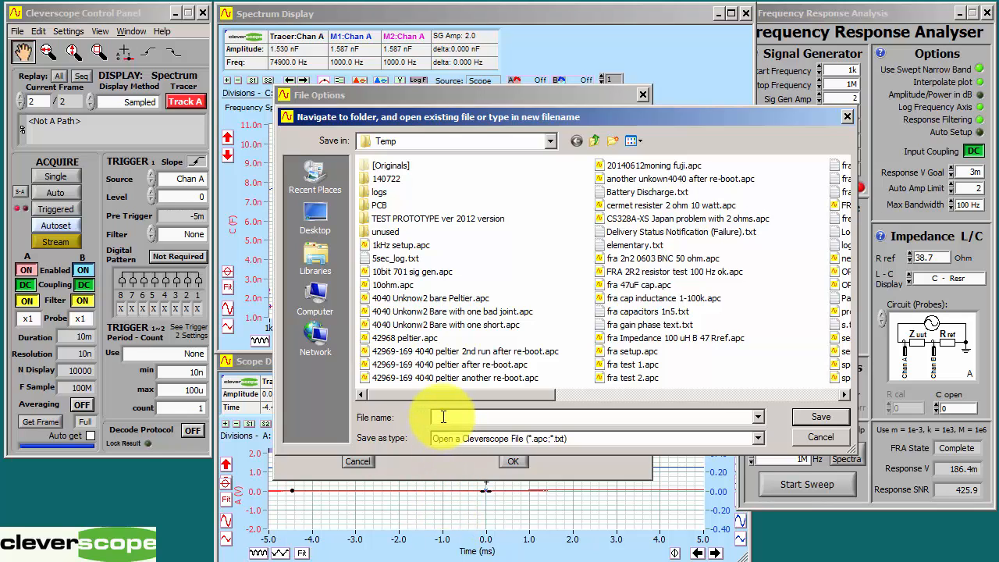
type("fra cap")
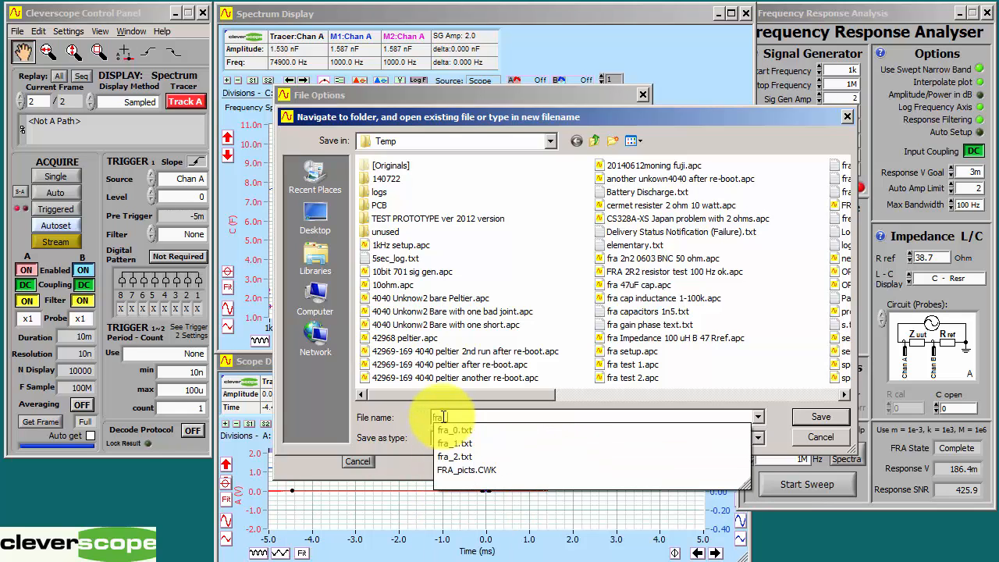
type("s")
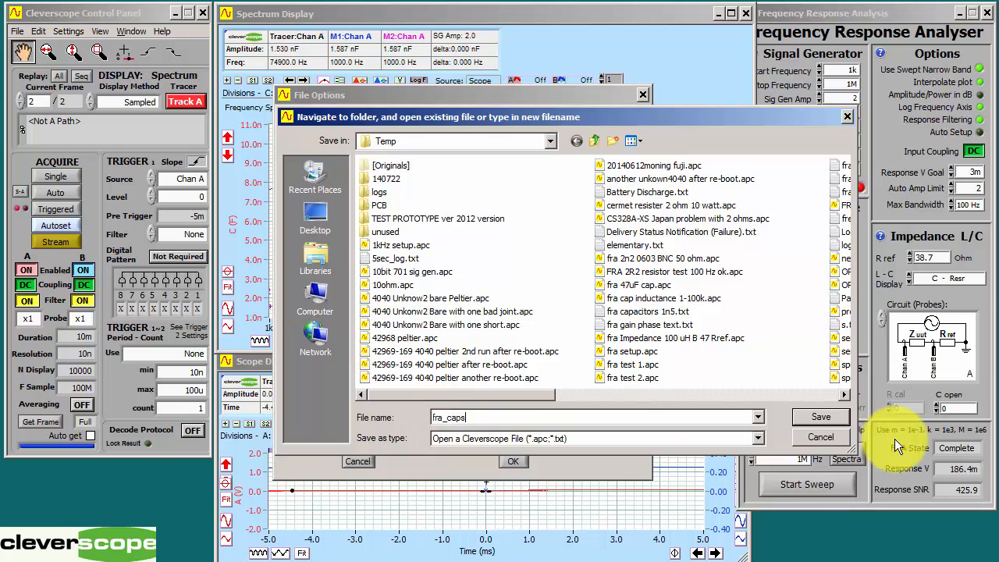
left_click(827, 413)
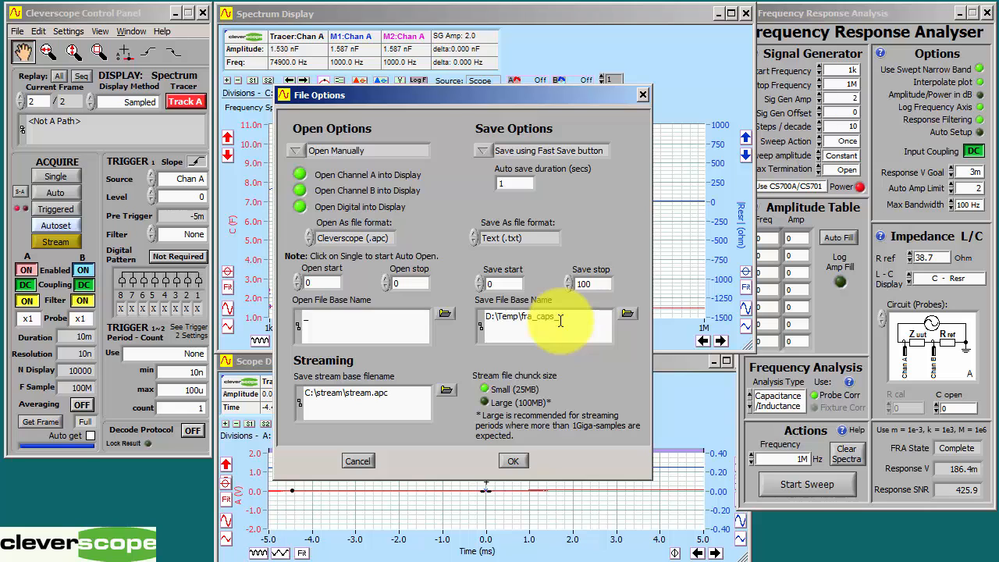
left_click(512, 460)
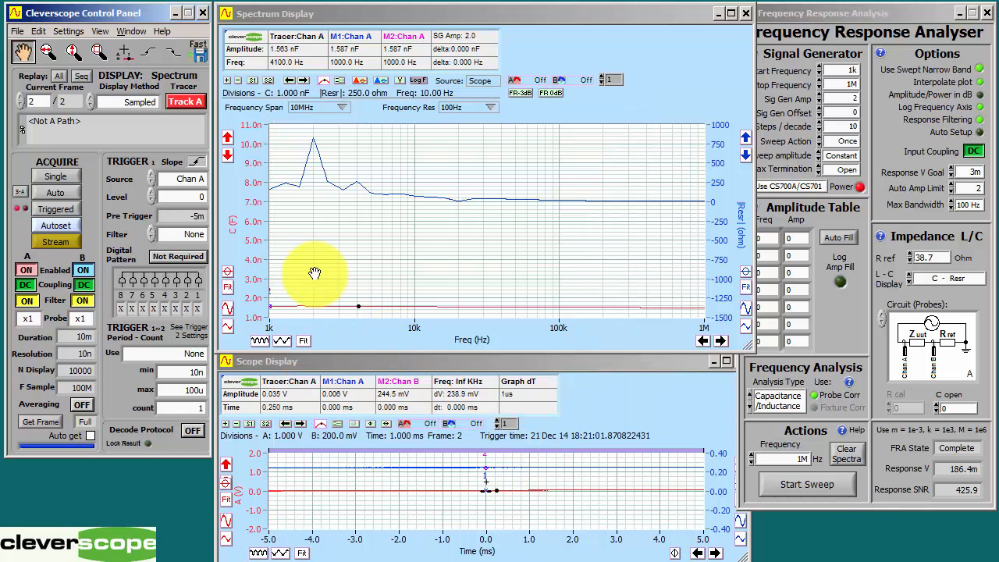
Step: Save the current sweep results to a numbered text file with Fast Save
left_click(226, 91)
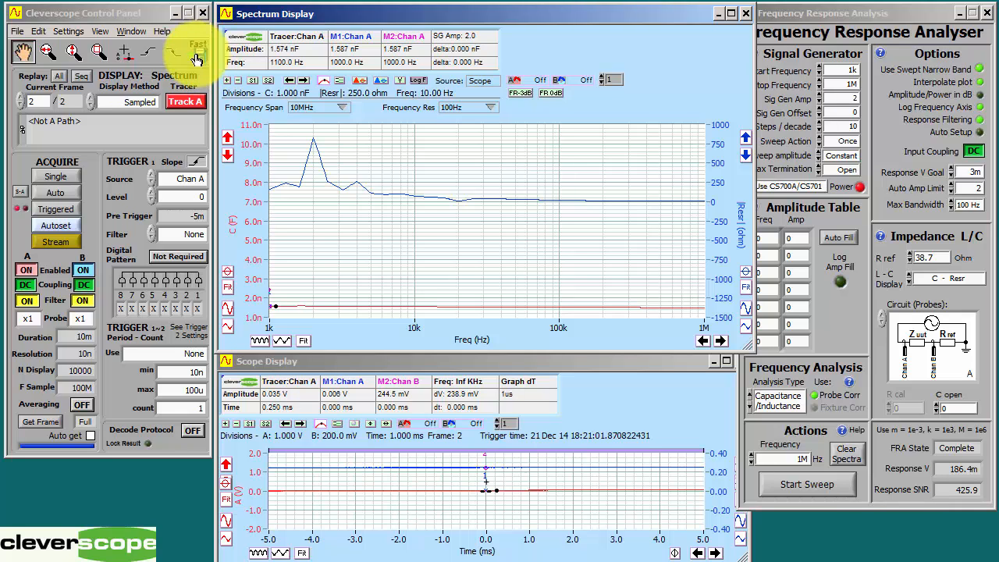
left_click(199, 60)
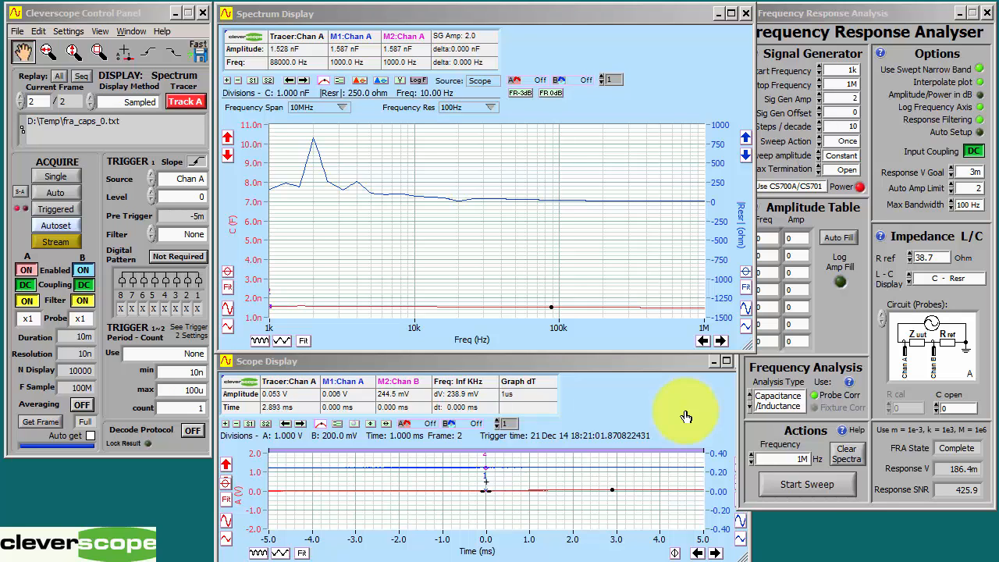
Step: Add the current channel A capacitance trace as a shown reference on the Spectrum Display
left_click(534, 79)
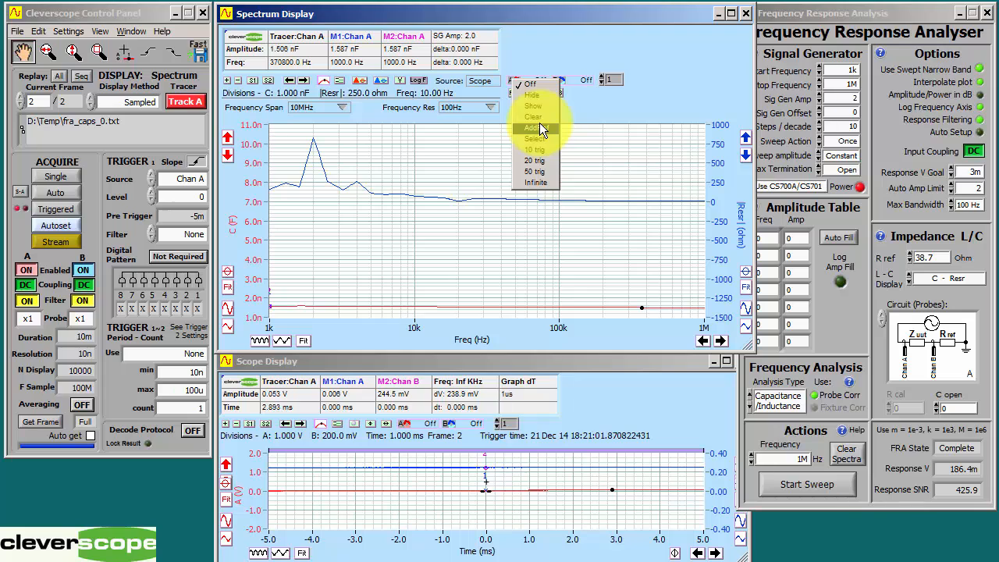
left_click(539, 122)
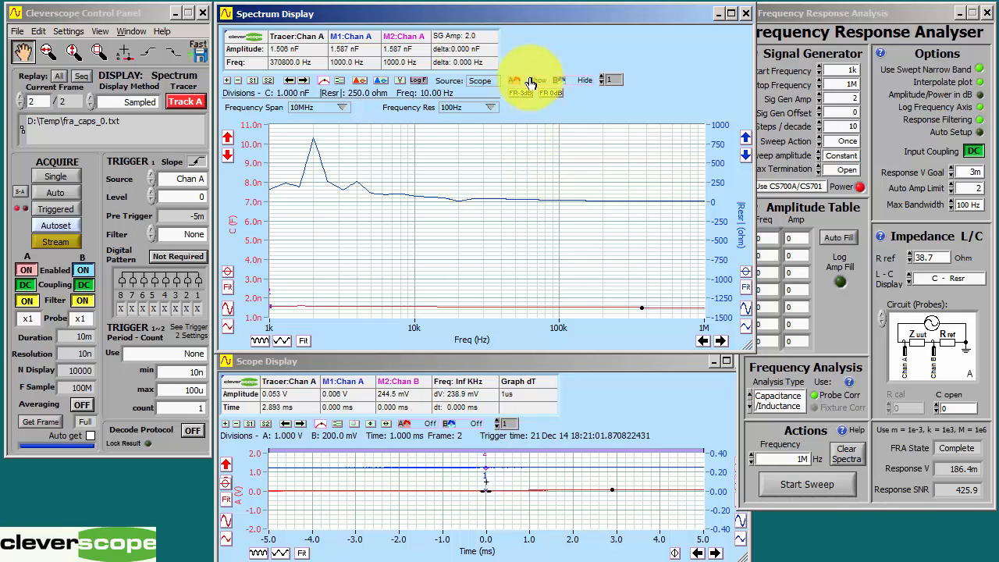
left_click(519, 91)
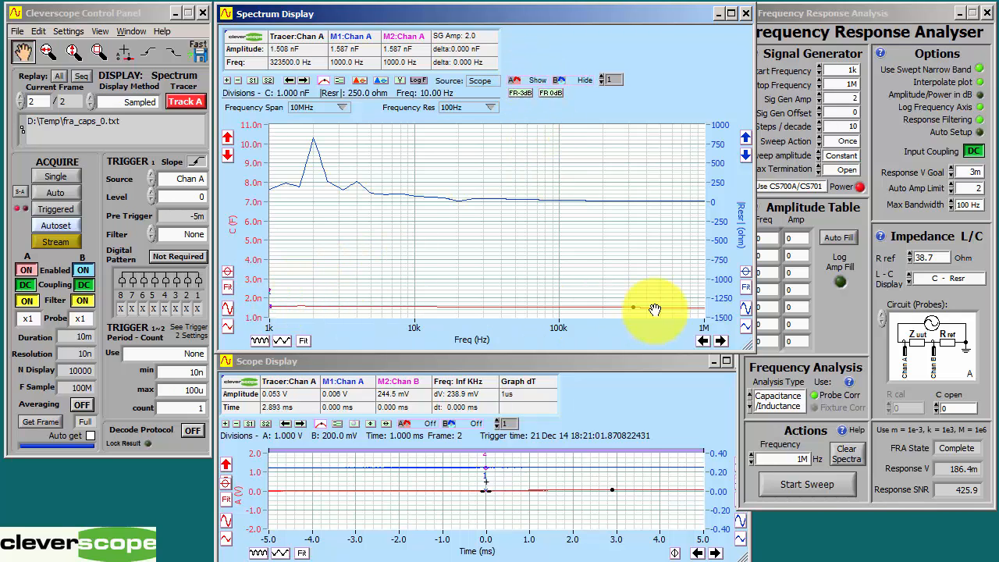
Step: Run another frequency sweep and move the tracer along the new capacitance curve
left_click(811, 487)
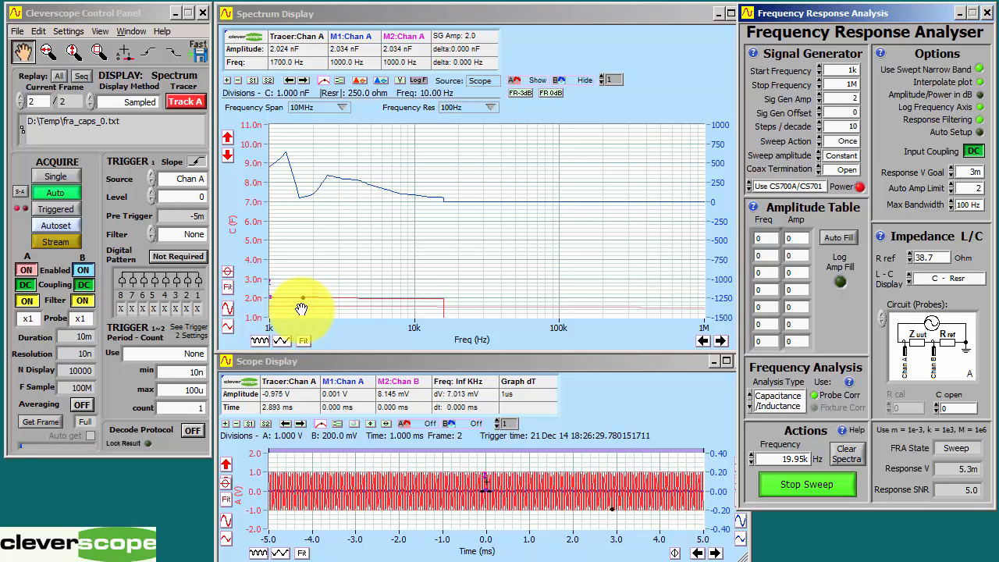
mouse_move(301, 308)
left_mouse_down()
mouse_move(418, 305)
mouse_move(290, 315)
mouse_move(349, 305)
left_mouse_up()
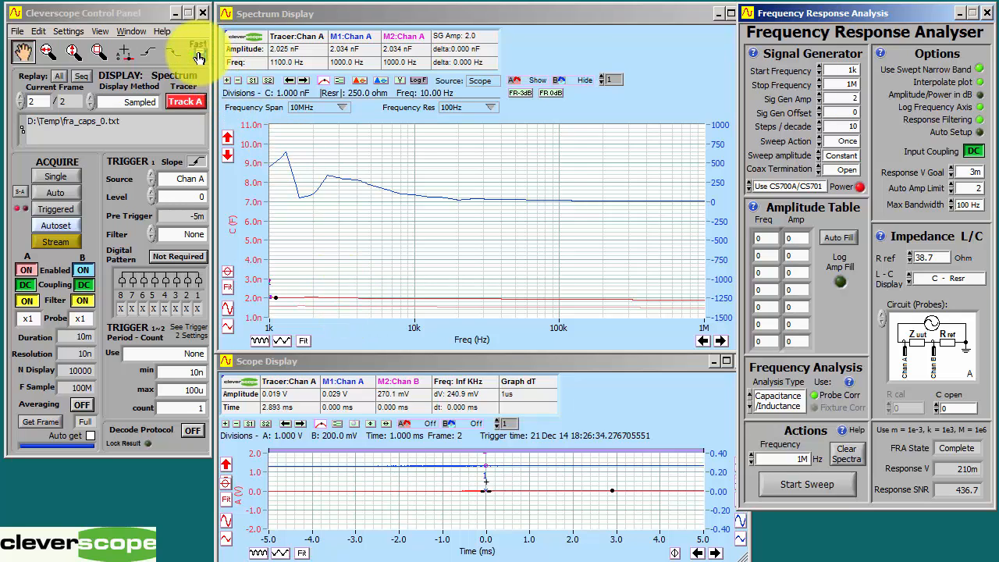
Step: Save the completed sweep to fra_caps_1.txt with Fast Save and add its channel A capacitance trace as a reference on the Spectrum Display
left_click(472, 16)
left_click(514, 81)
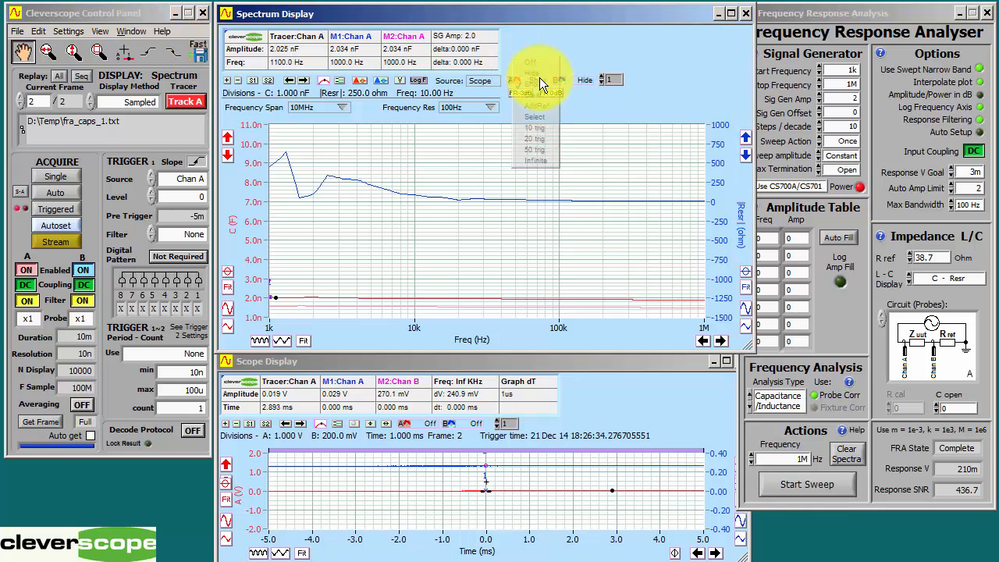
left_click(541, 109)
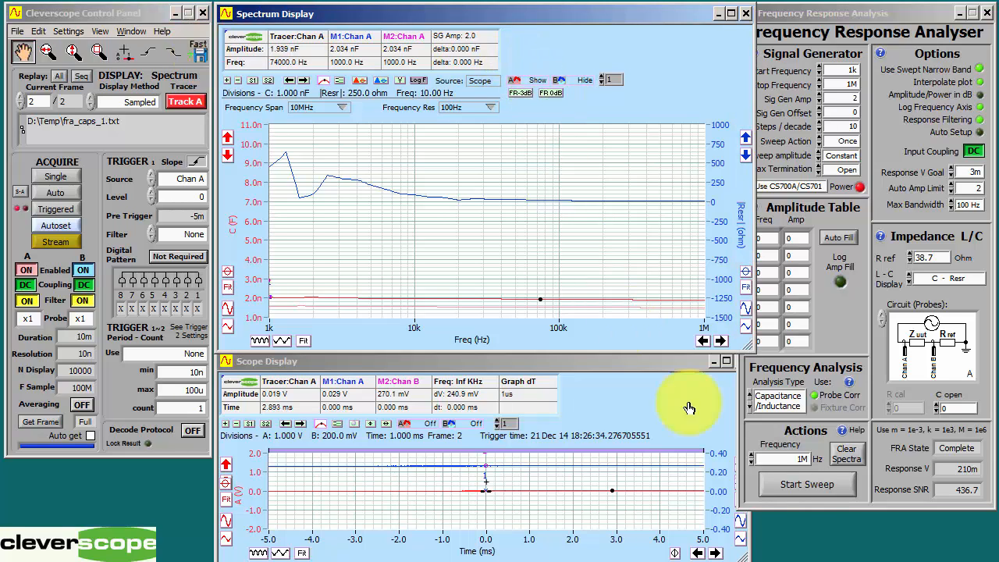
Step: Run a new capacitance sweep from 1k to 1M and save its results to fra_caps_2.txt with Fast Save
left_click(803, 493)
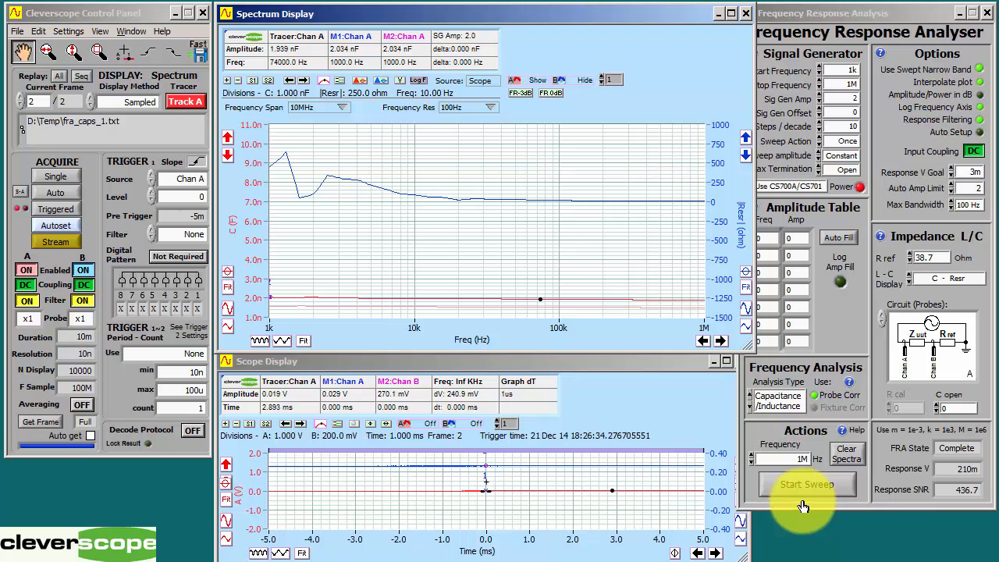
left_click(659, 411)
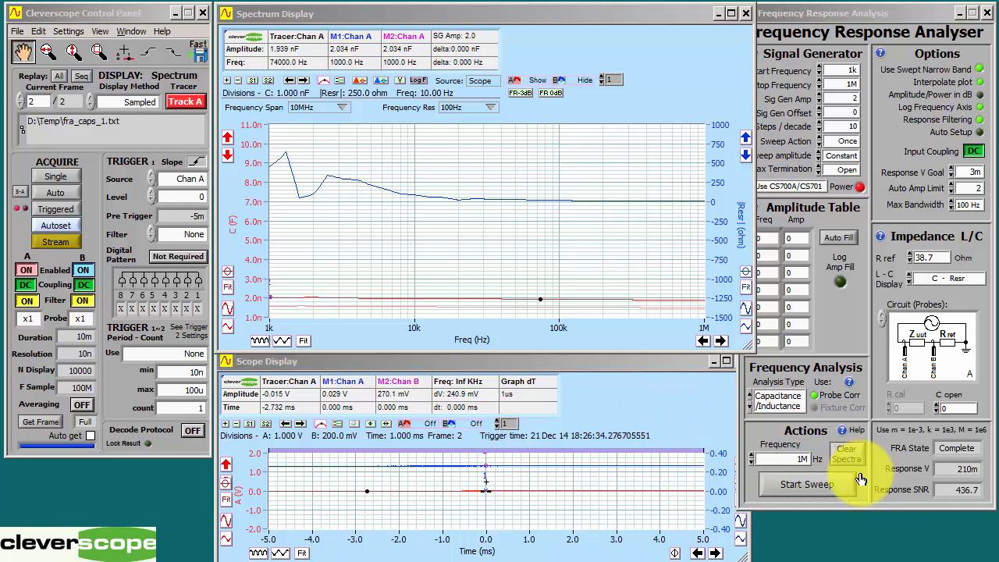
left_click(809, 485)
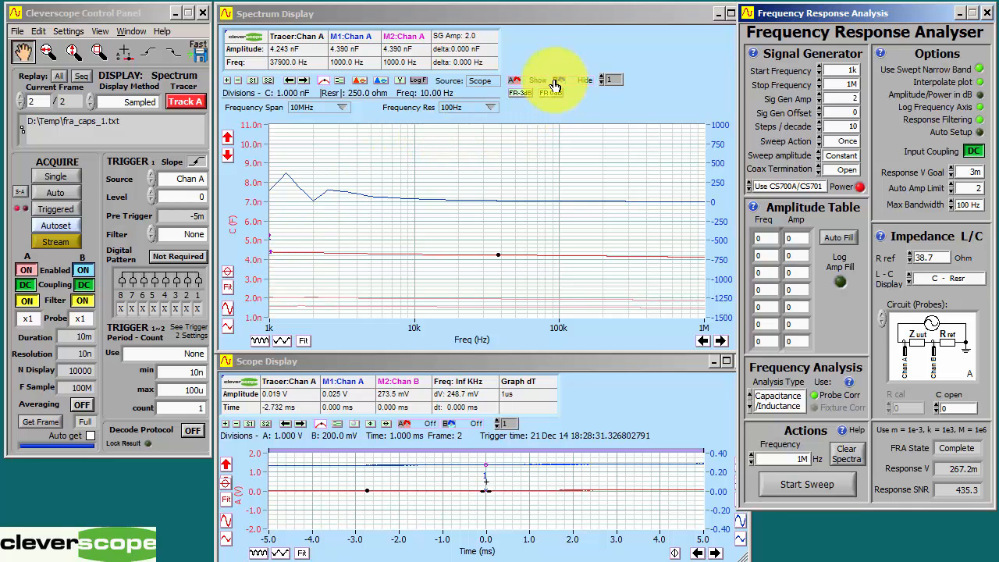
left_click(201, 60)
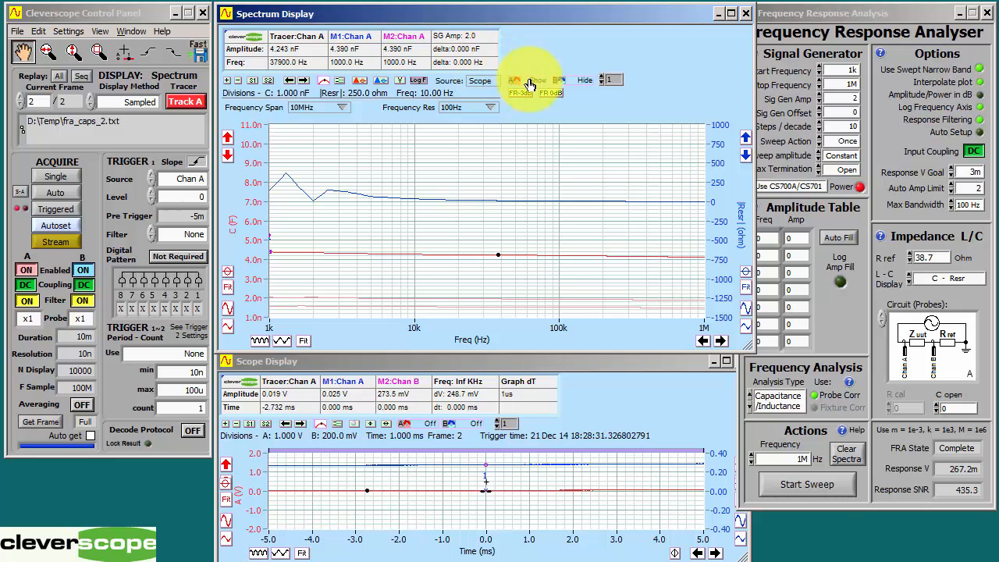
Step: Add the latest channel A capacitance trace to the shown references and start another frequency sweep
left_click(538, 110)
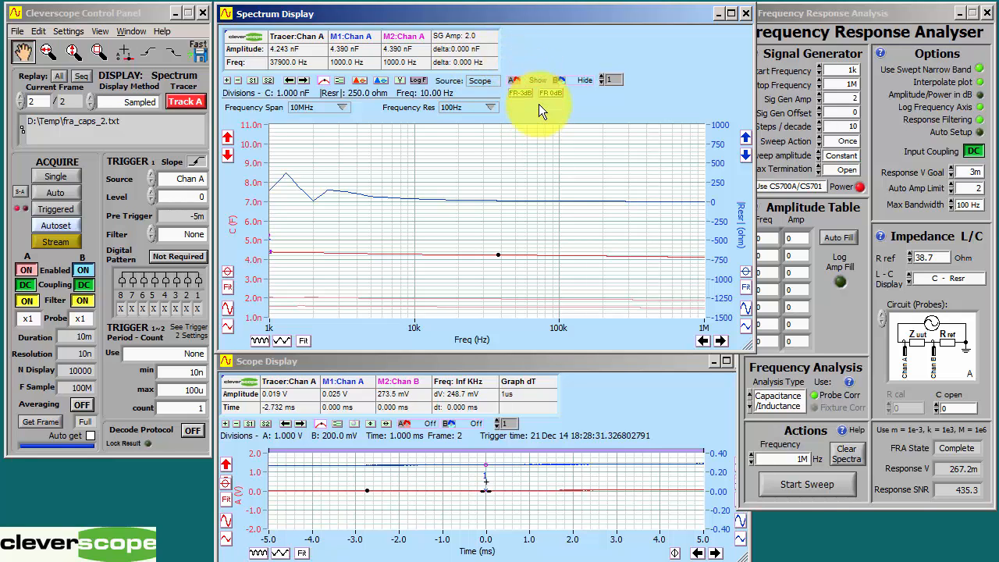
left_click(787, 489)
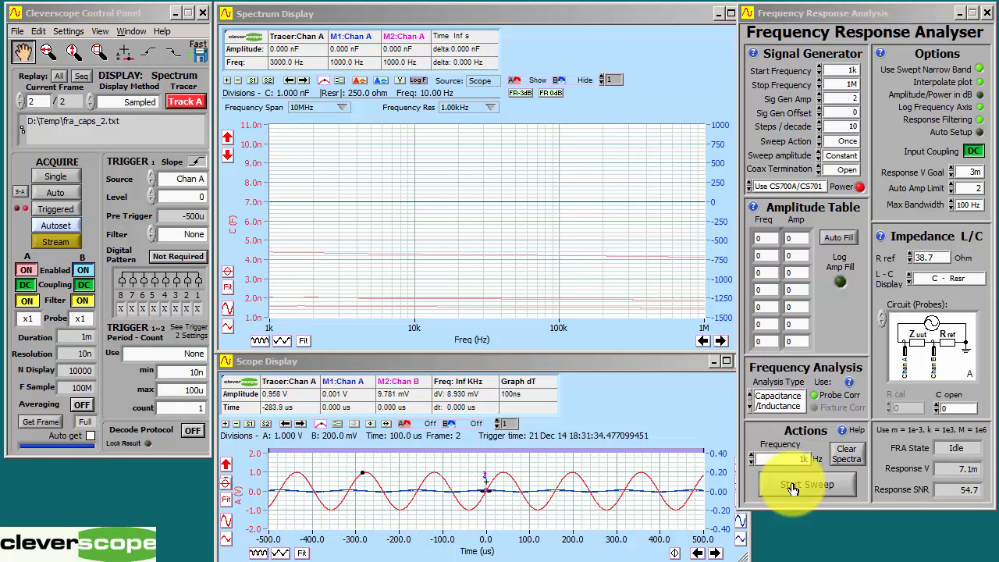
left_click(791, 488)
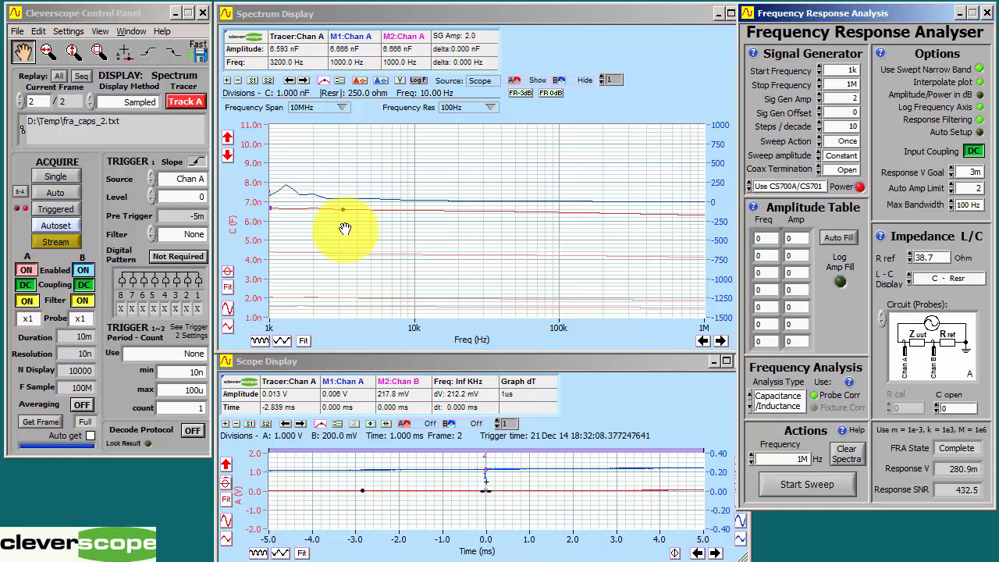
Step: Save the finished sweep to fra_caps_3.txt with Fast Save and add its channel A trace as a reference
left_click(200, 55)
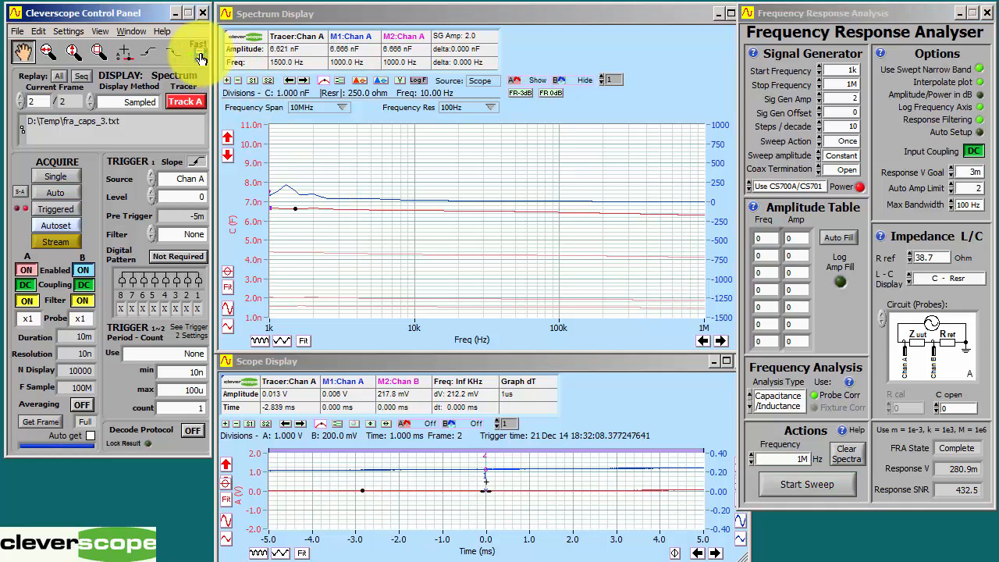
left_click(534, 78)
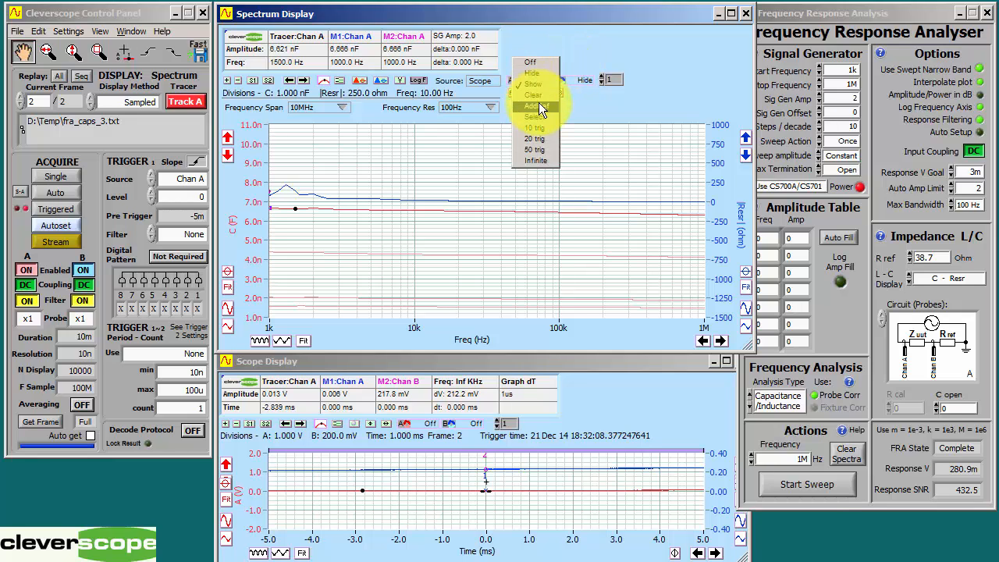
left_click(538, 102)
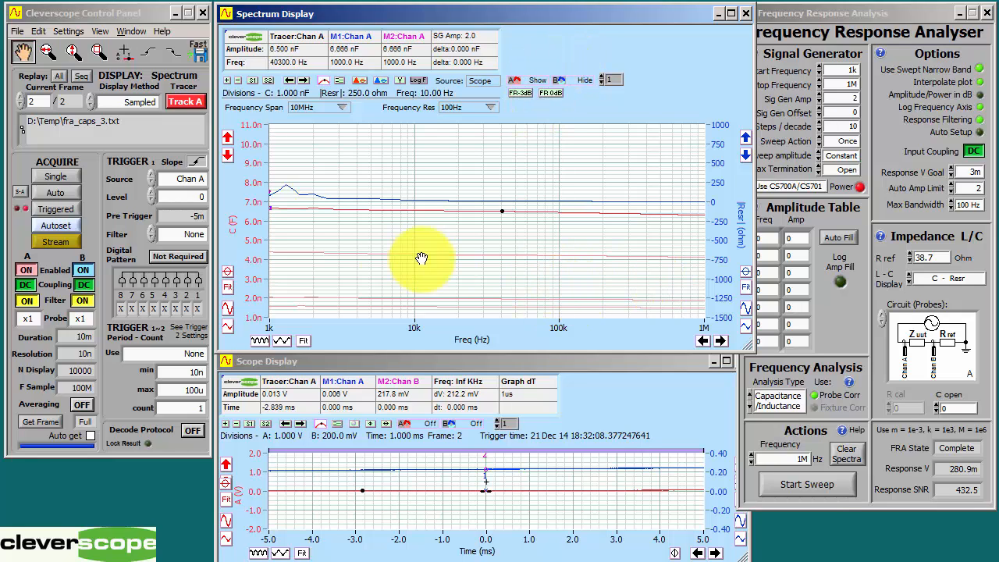
Step: Move the tracer along the current capacitance curve and step through the stored reference traces, reading each one, ending on reference 3
mouse_move(421, 258)
left_mouse_down()
mouse_move(367, 249)
mouse_move(624, 250)
mouse_move(368, 261)
mouse_move(494, 245)
mouse_move(562, 163)
mouse_move(557, 144)
left_mouse_up()
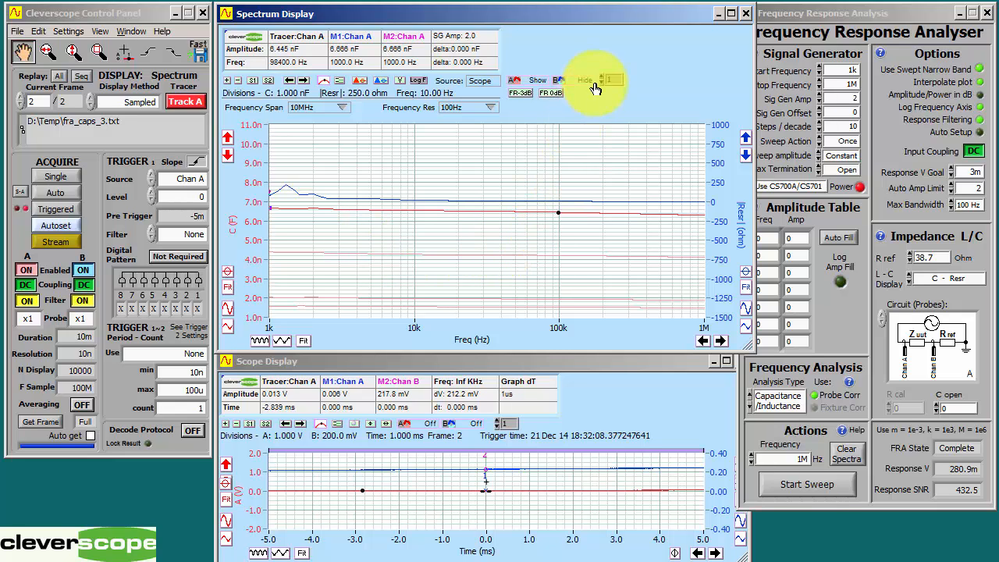
left_click(603, 76)
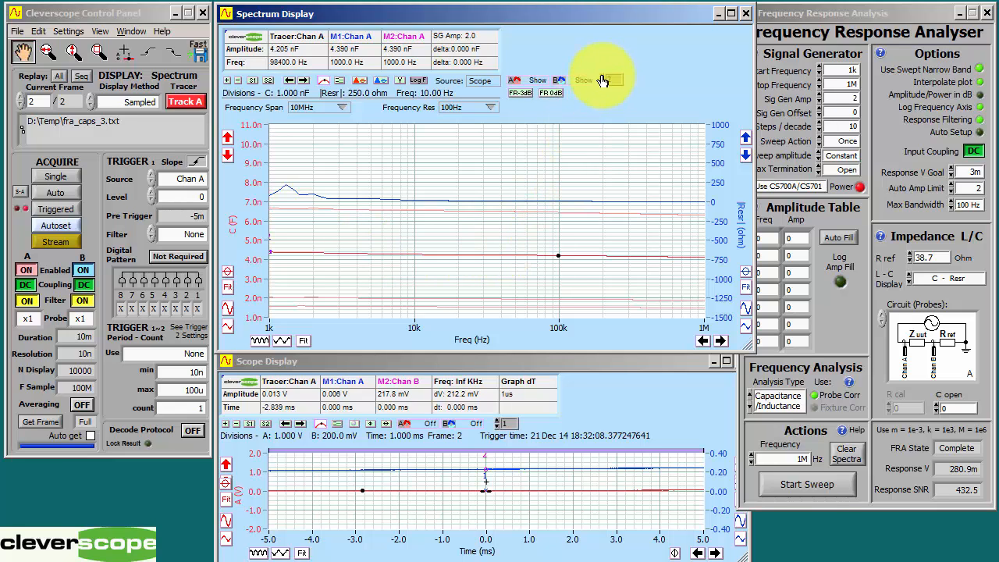
left_click(602, 76)
left_click(603, 77)
mouse_move(378, 260)
left_mouse_down()
mouse_move(349, 278)
mouse_move(557, 280)
mouse_move(360, 316)
mouse_move(579, 217)
left_mouse_up()
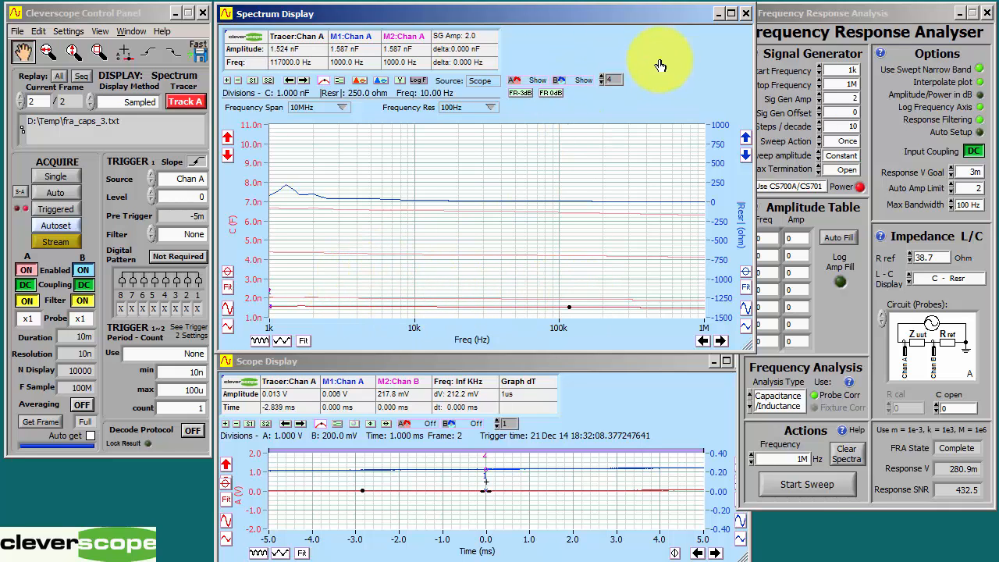
left_click(601, 82)
mouse_move(308, 267)
left_mouse_down()
mouse_move(510, 264)
mouse_move(305, 285)
mouse_move(610, 280)
left_mouse_up()
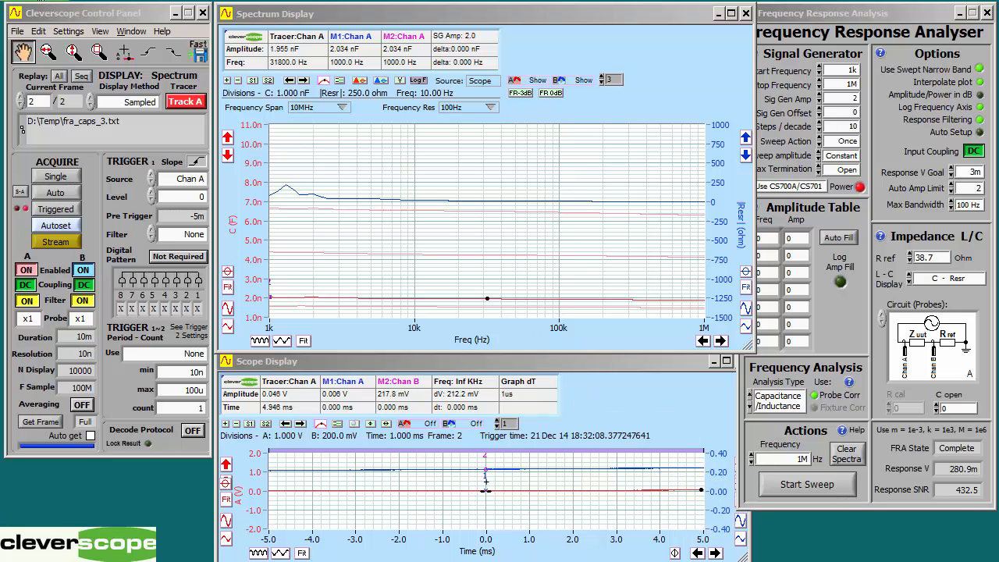
Step: Bring a blank Excel workbook and the D:\Temp folder into view, and open fra_caps_0.txt in Excel to review its data rows
left_click_drag(0, 156, 149, 25)
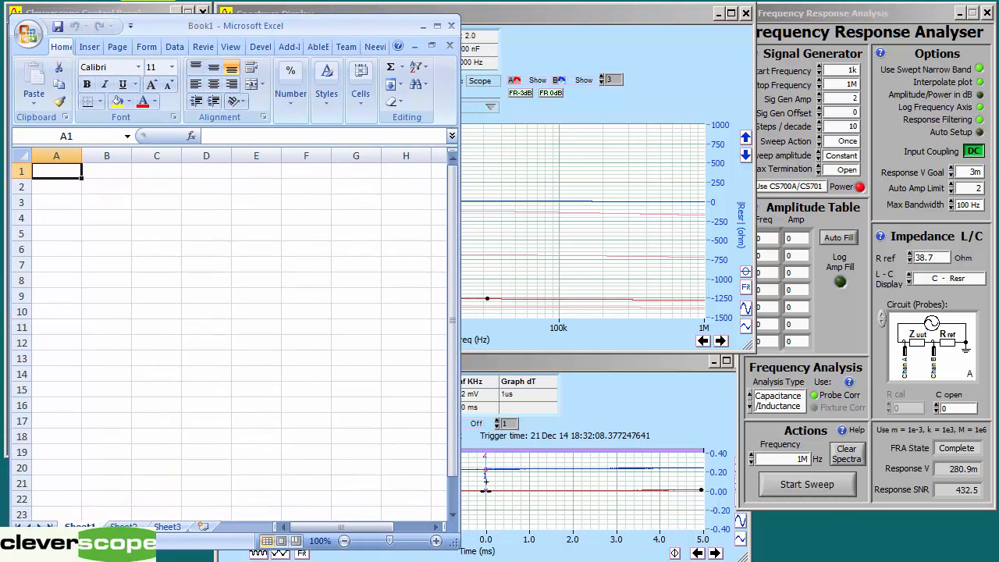
left_click_drag(0, 166, 625, 165)
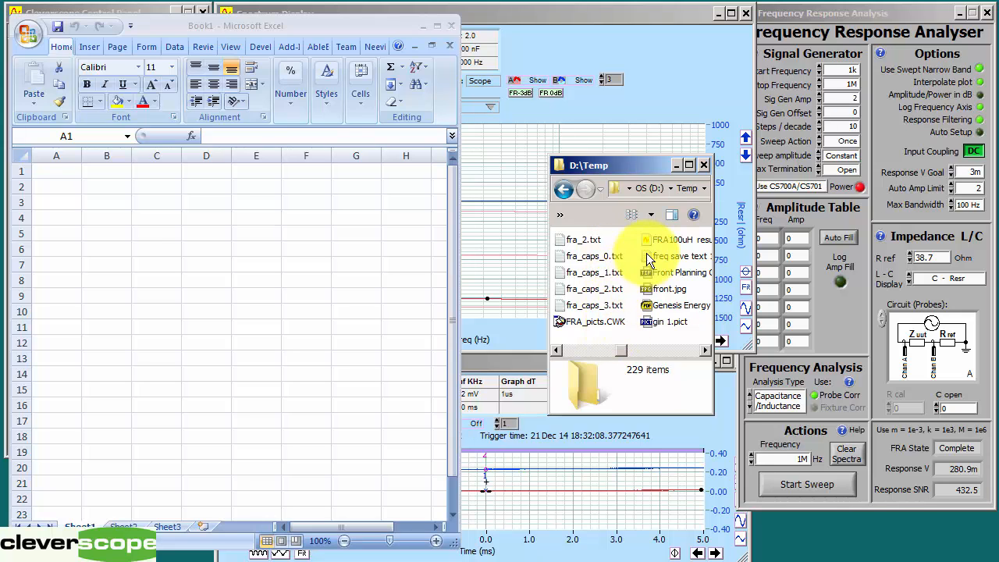
left_click_drag(604, 256, 308, 256)
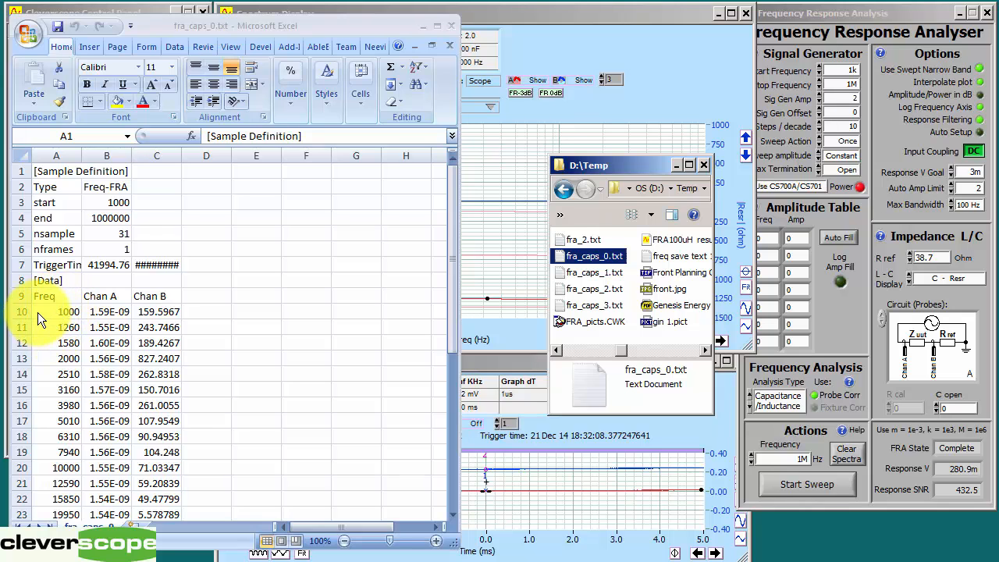
left_click(449, 237)
left_click_drag(455, 329, 443, 518)
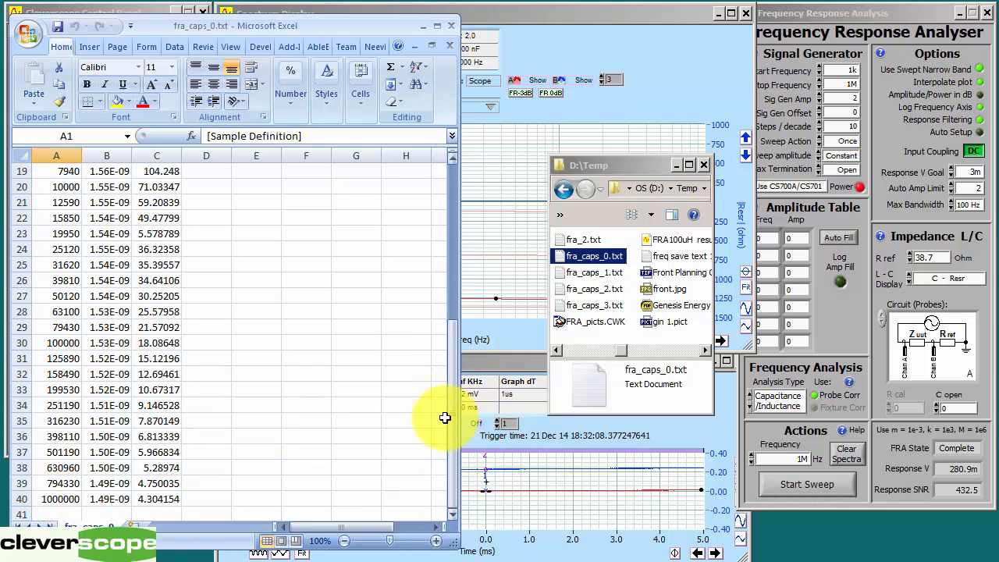
left_click_drag(451, 416, 454, 252)
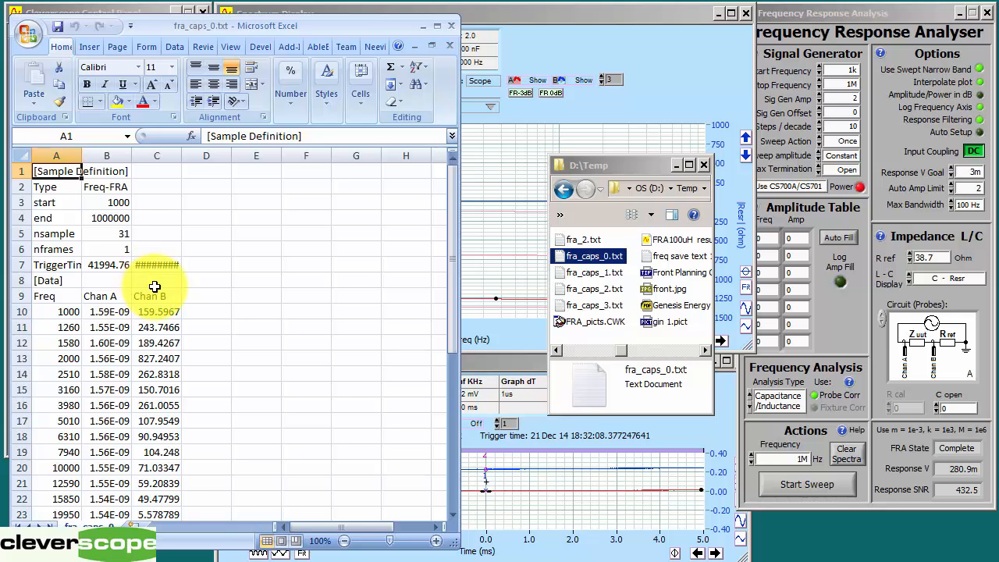
Step: Open fra_caps_1.txt, fra_caps_2.txt and fra_caps_3.txt from D:\Temp in Excel, and widen column C of fra_caps_3.txt to show the full trigger time
left_click_drag(597, 272, 286, 307)
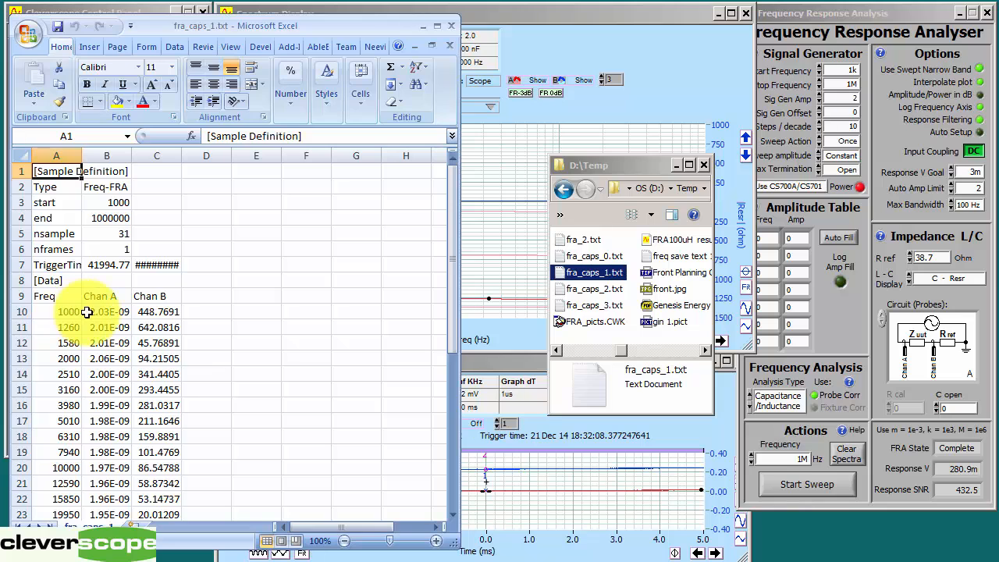
left_click_drag(572, 292, 234, 320)
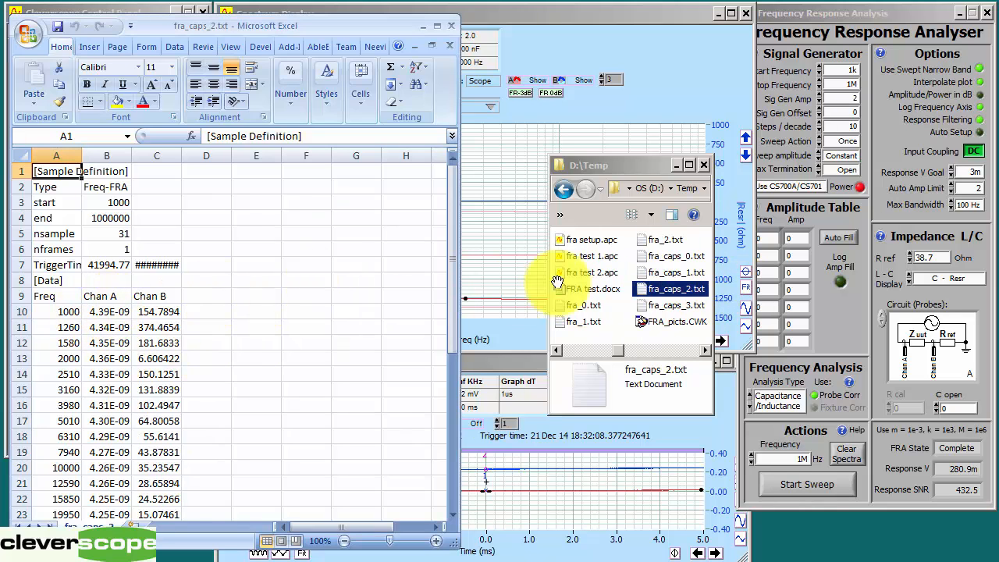
double_click(671, 304)
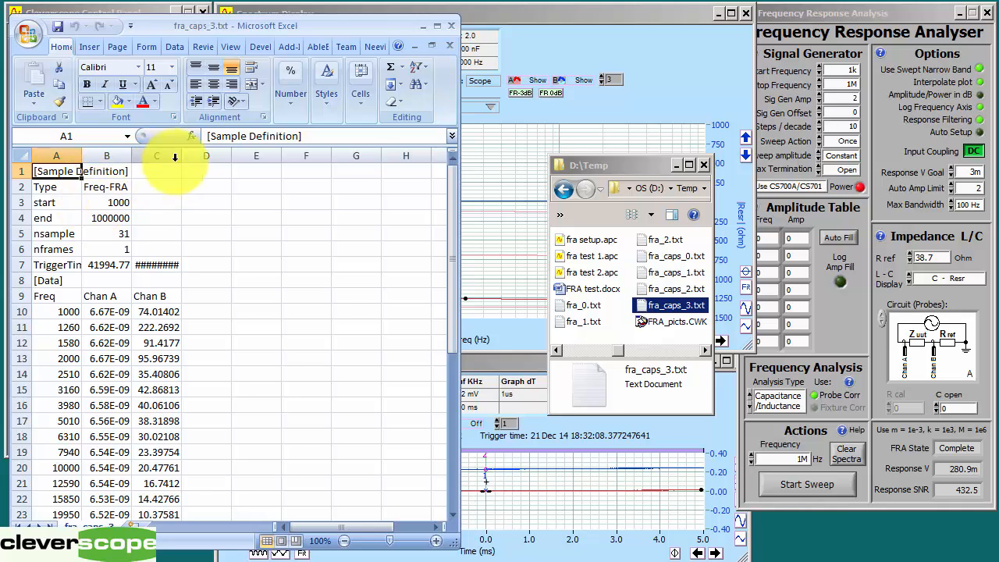
left_click_drag(182, 157, 267, 155)
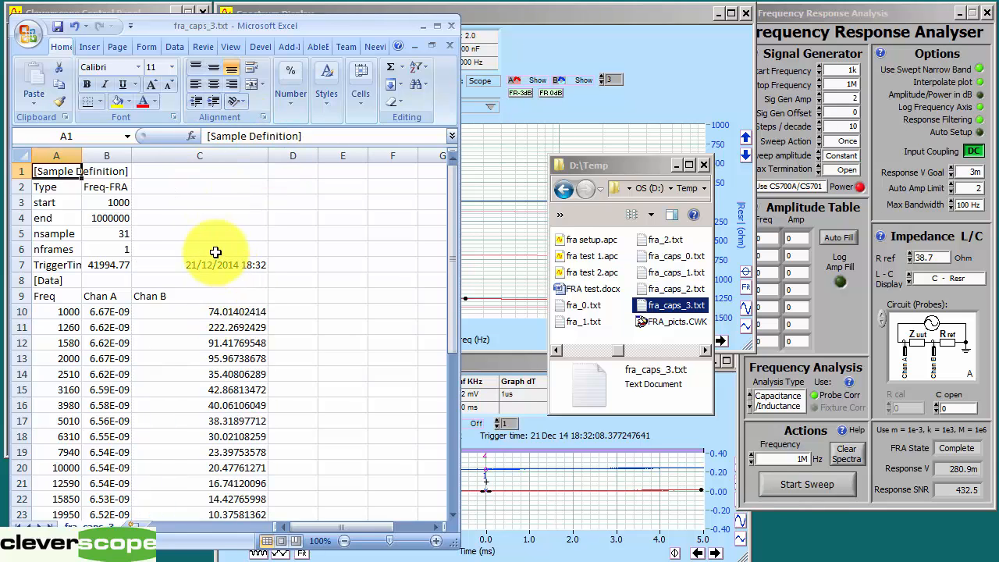